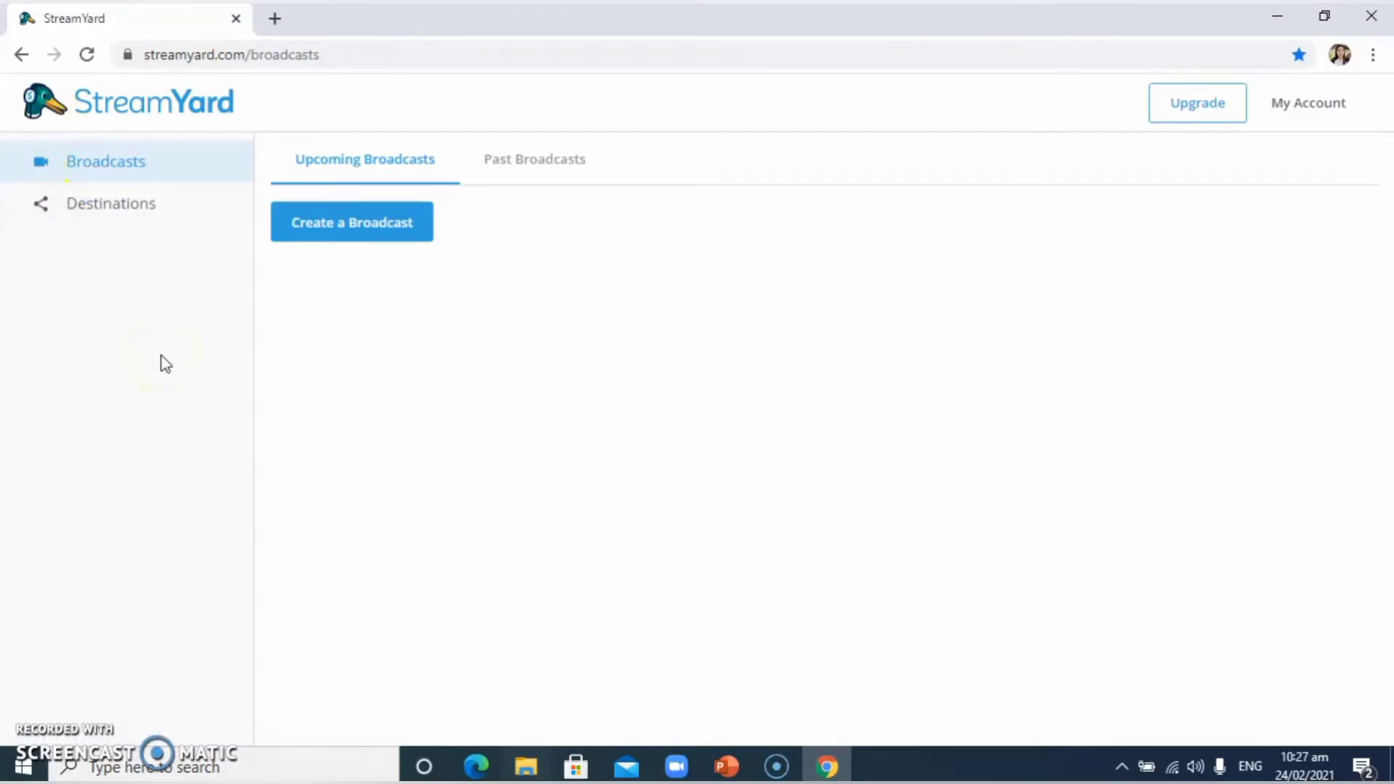
Step: Start a new broadcast to the connected YouTube channel with the title "TEST" and the description "test broadcast"
left_click(408, 231)
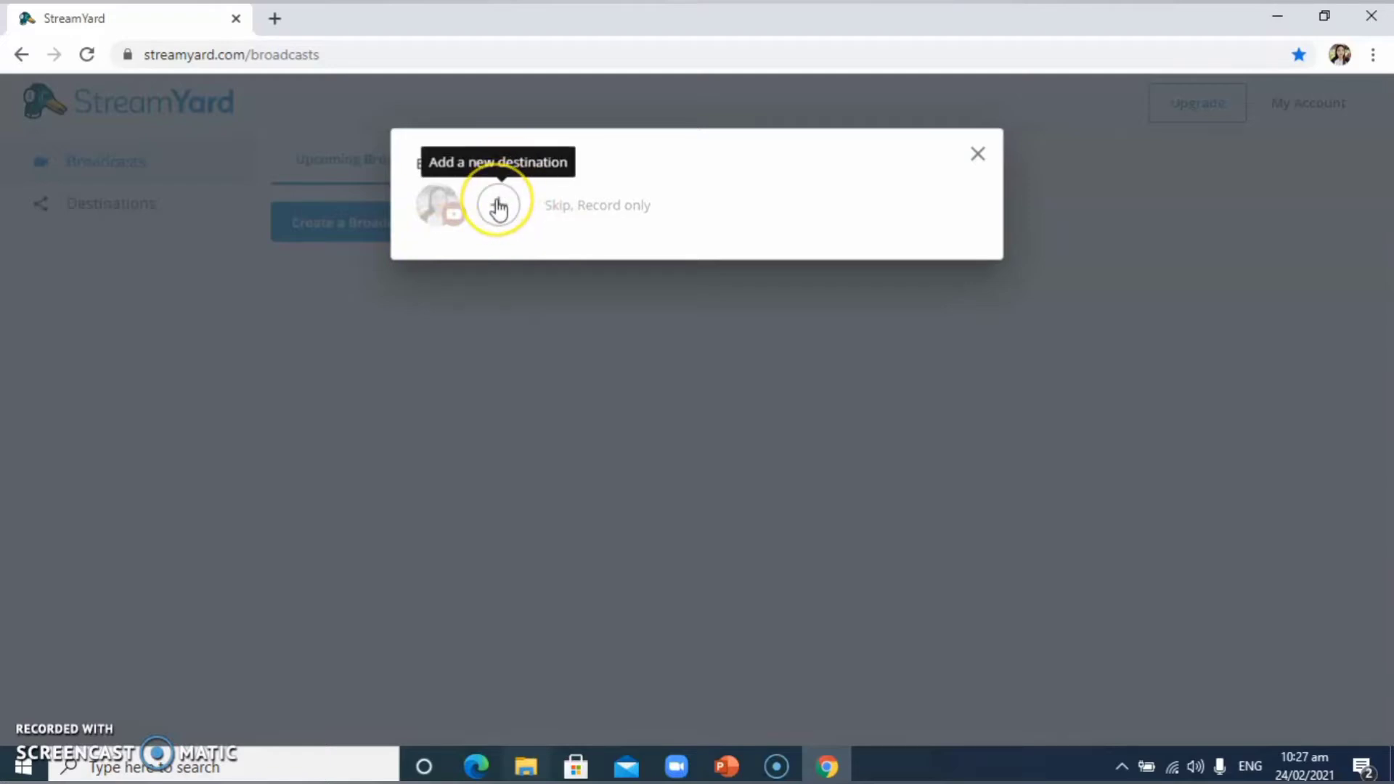
left_click(450, 215)
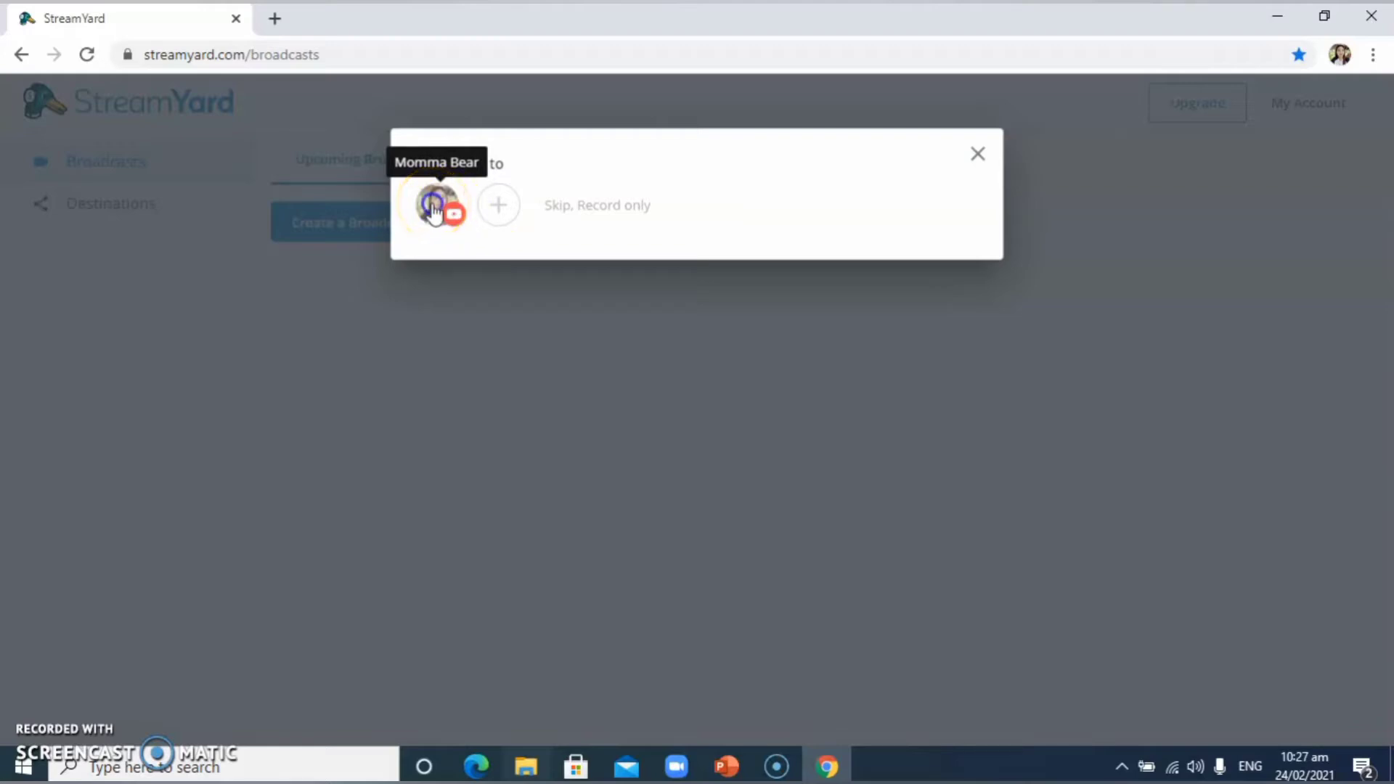
left_click(434, 209)
left_click(543, 307)
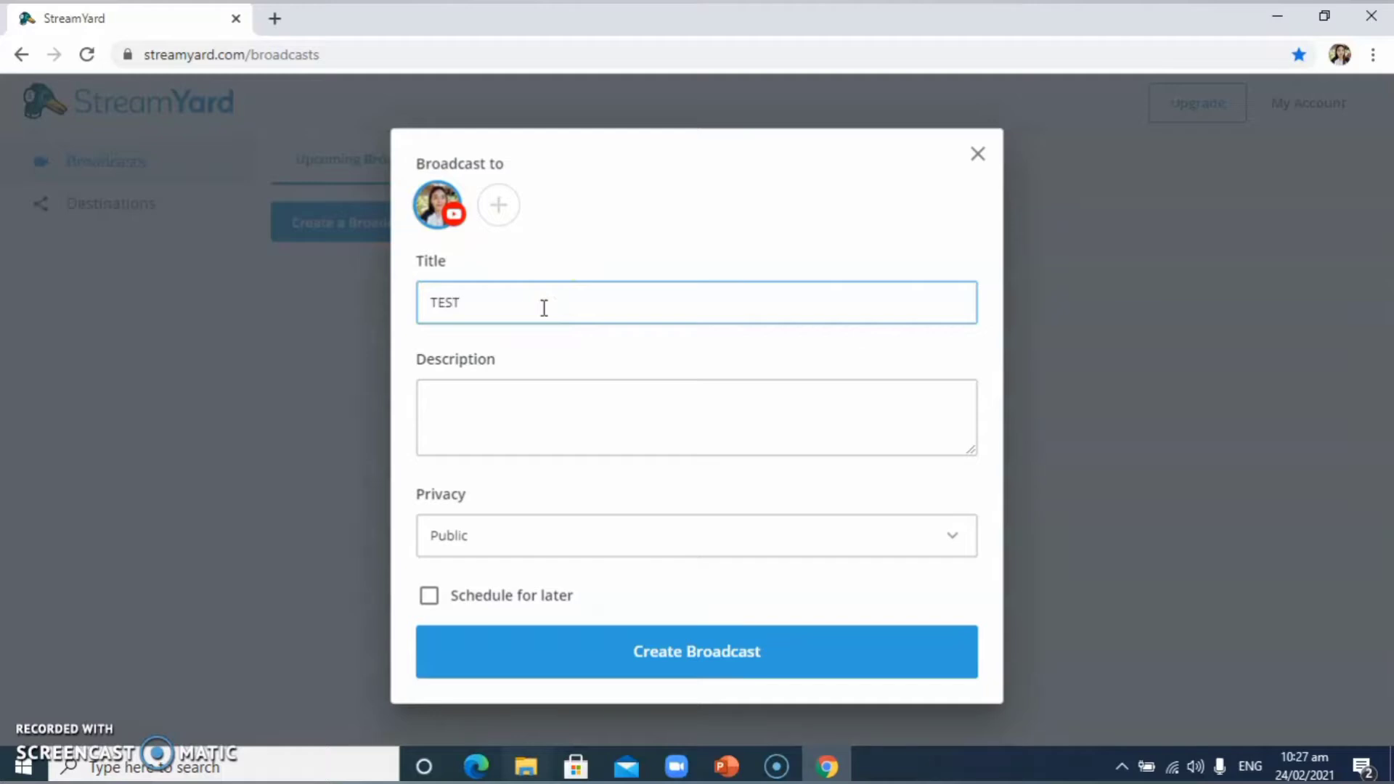
key("Tab")
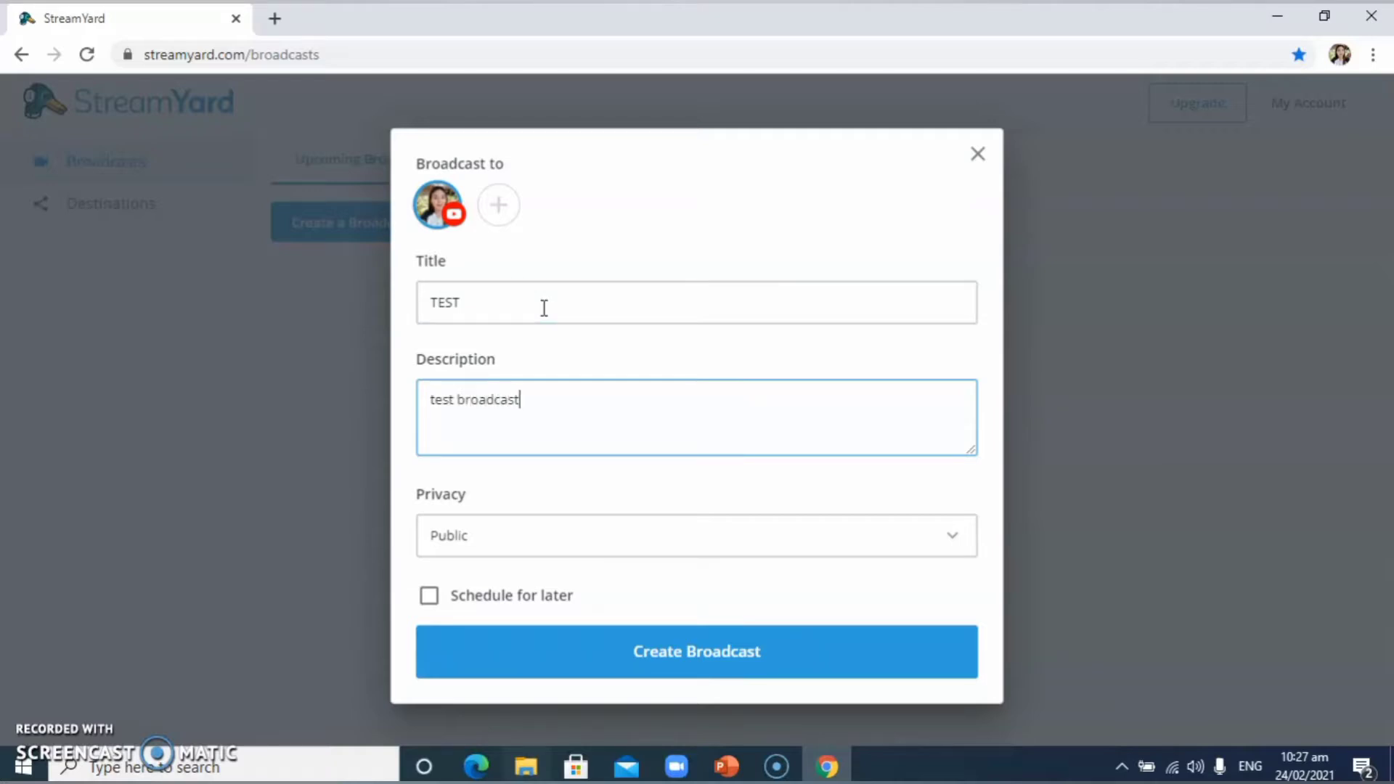
Step: Set the broadcast's privacy to Private and create the broadcast
left_click(960, 547)
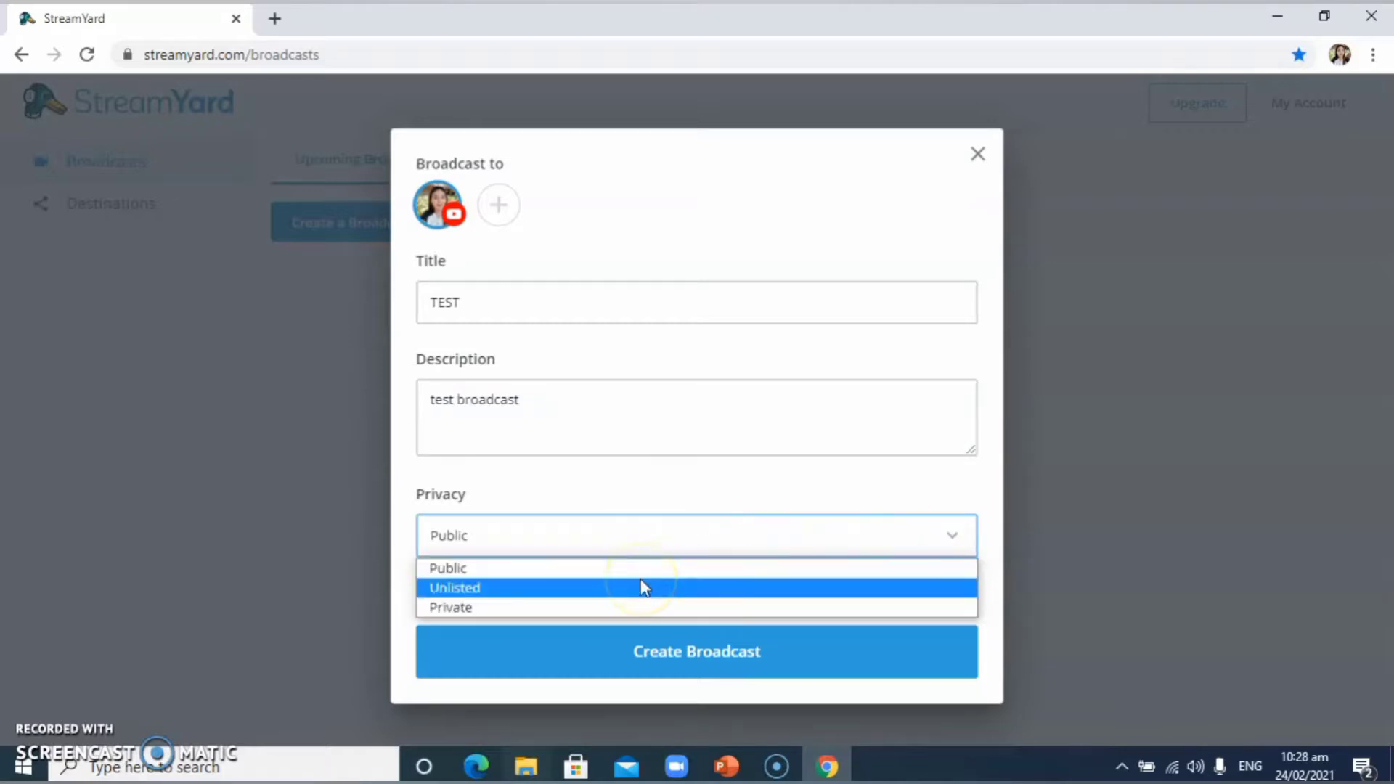
left_click(621, 608)
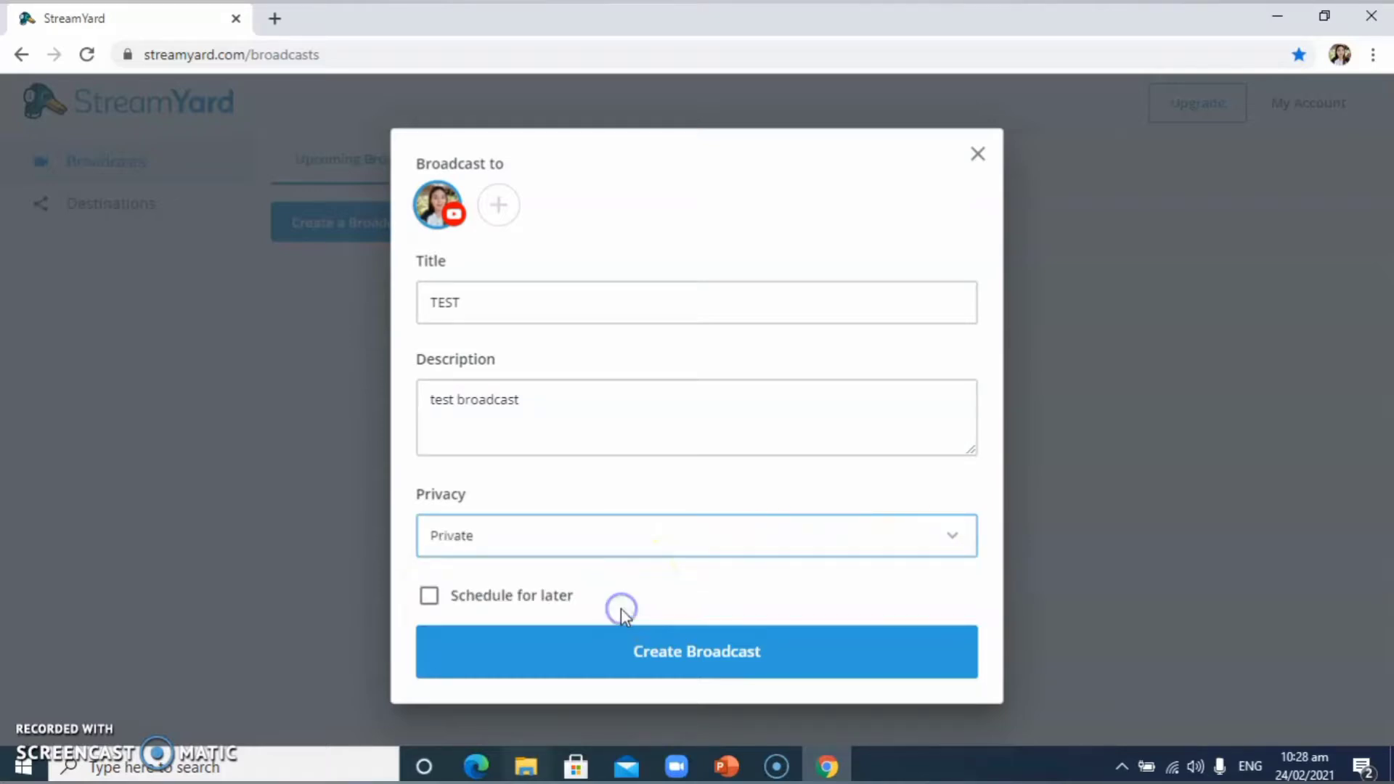
left_click(636, 645)
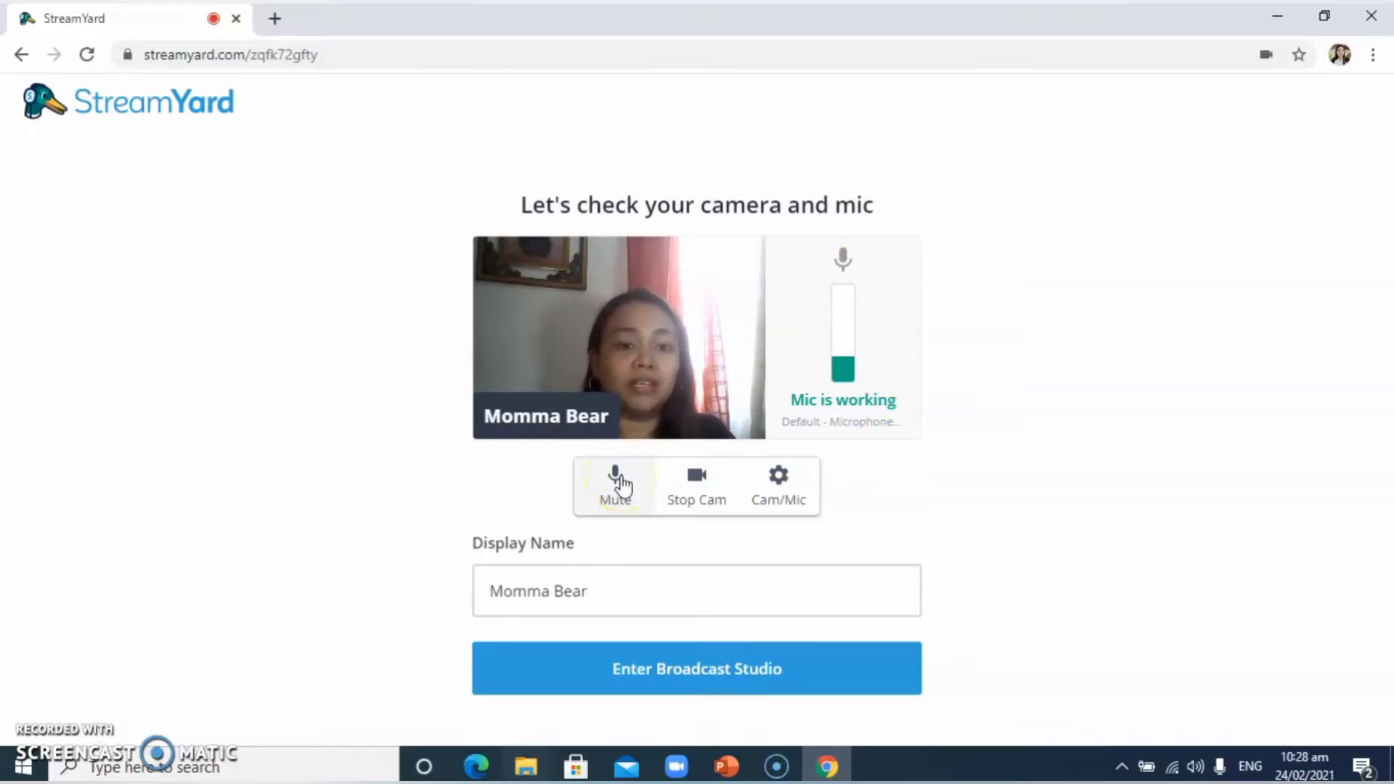
Step: Test the camera by turning it off and back on, and enter the broadcast studio
left_click(708, 497)
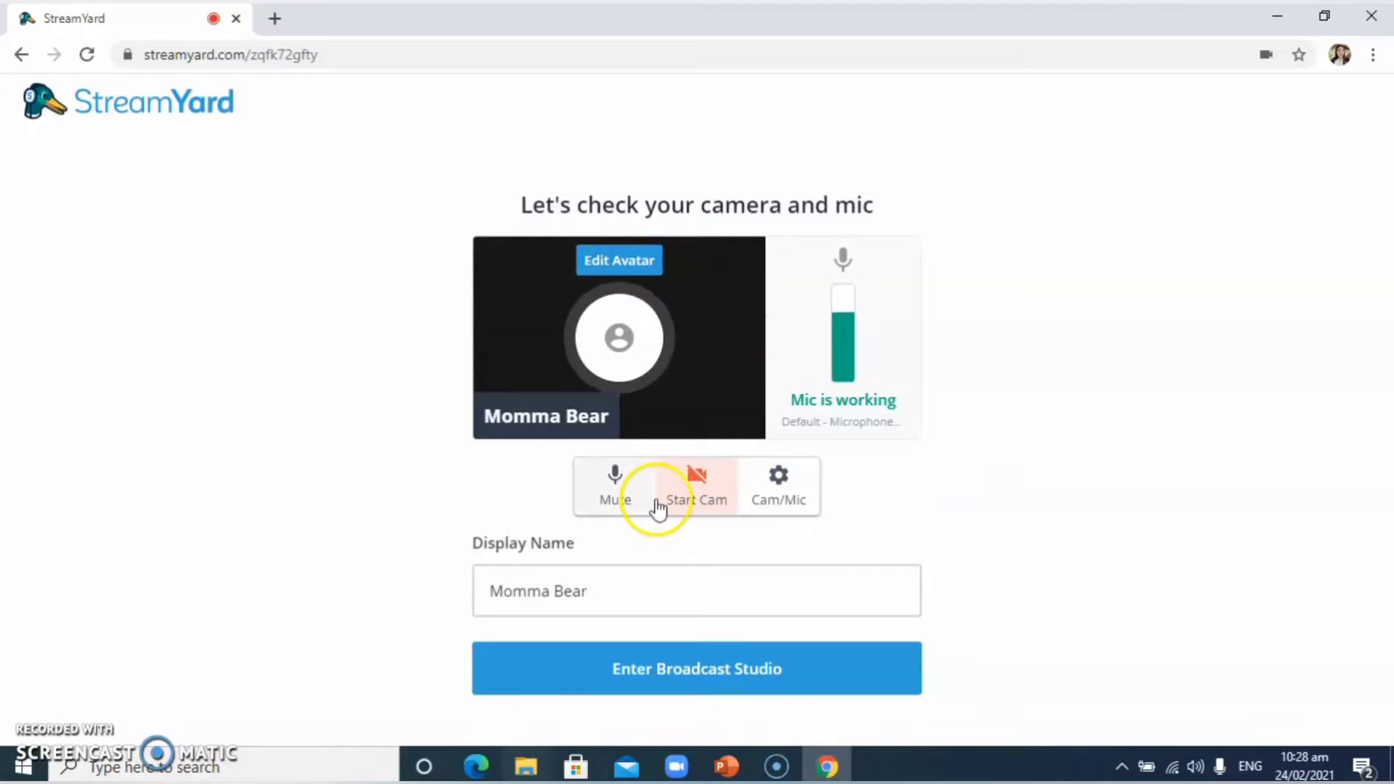
left_click(708, 496)
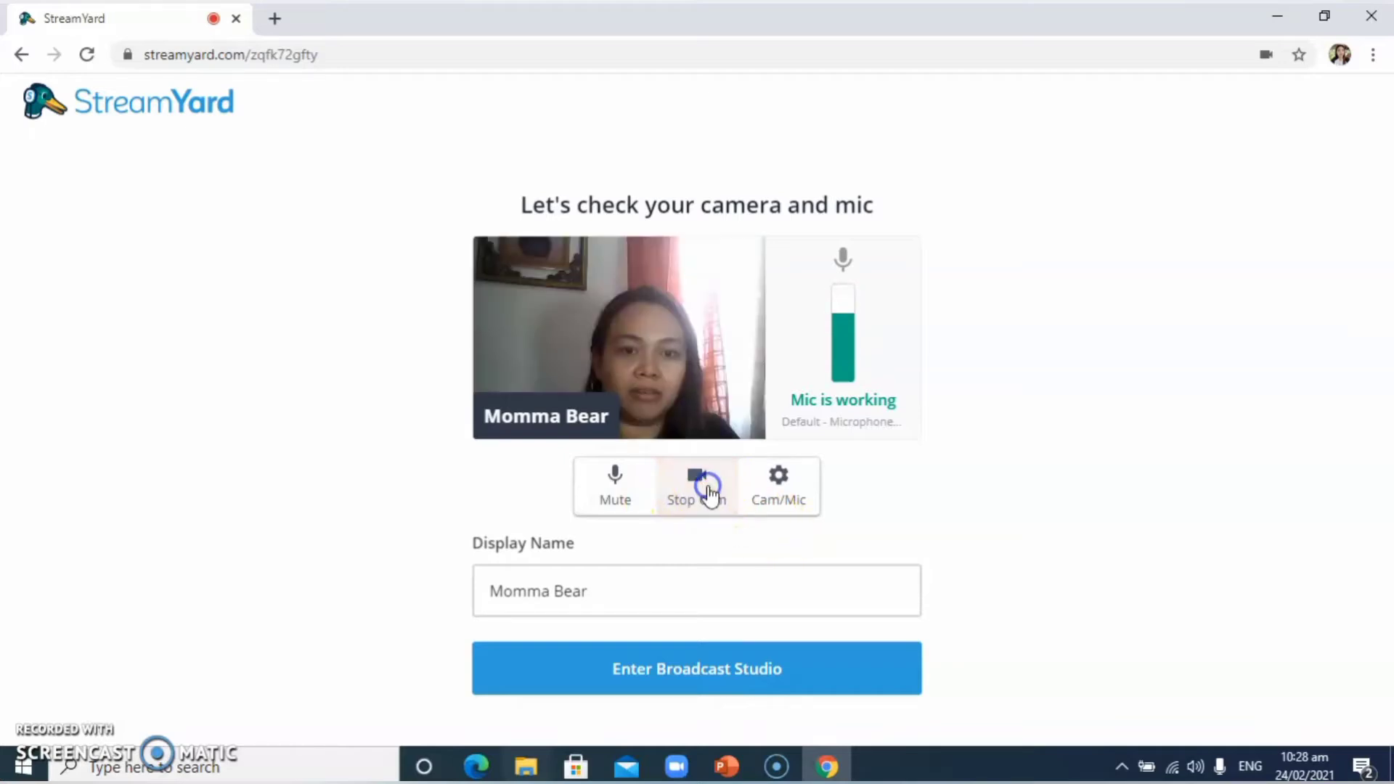
left_click(710, 679)
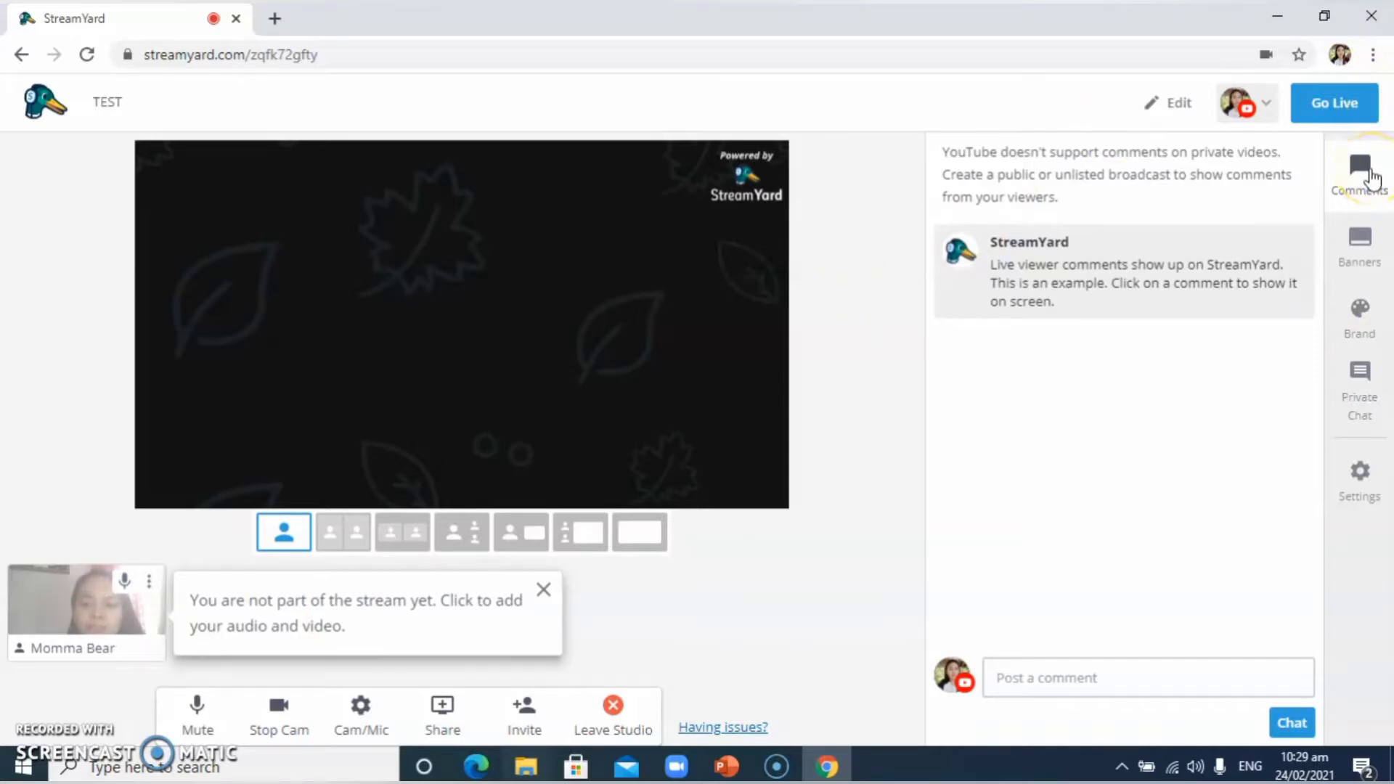
Step: Show the "WELCOME TO TEST BROADCAST" ticker banner on the stream, and look through the brand settings and comments
left_click(1361, 250)
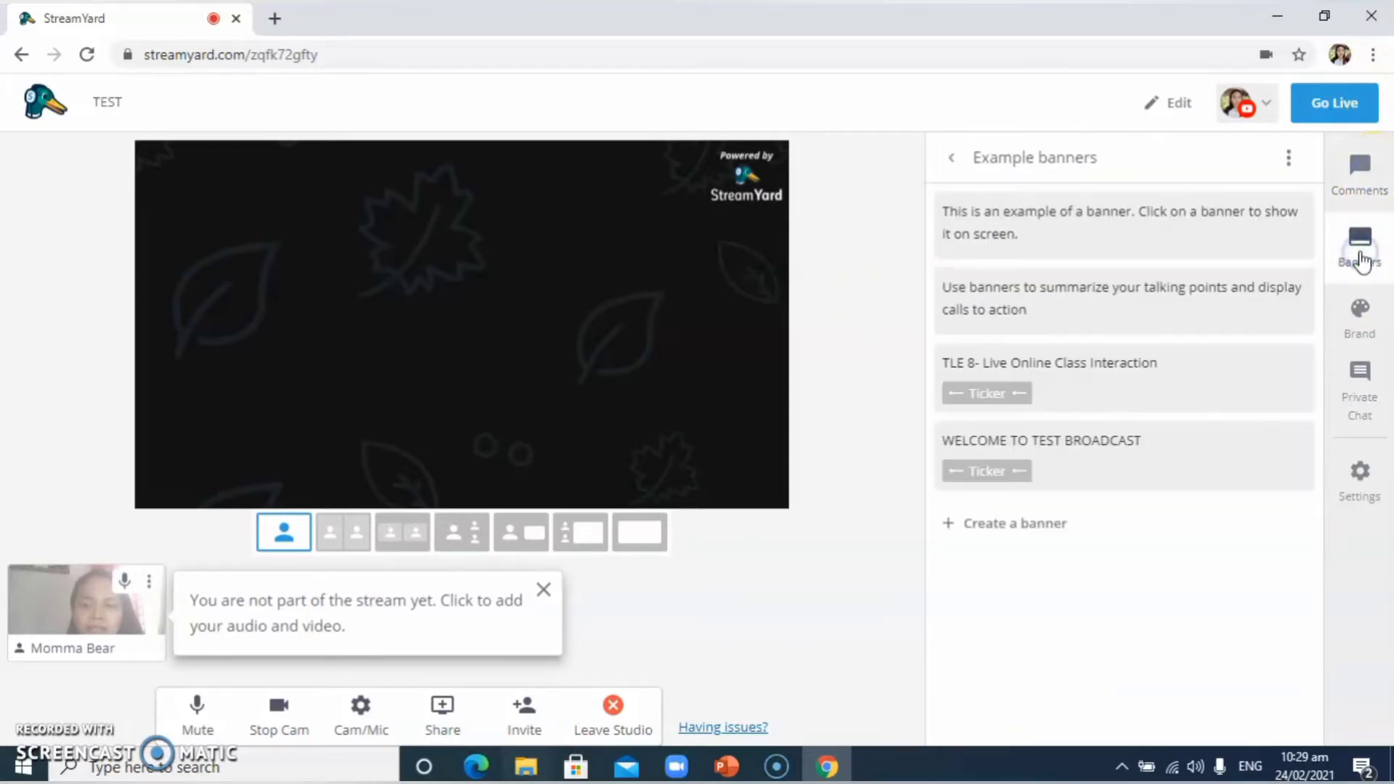
left_click(1029, 472)
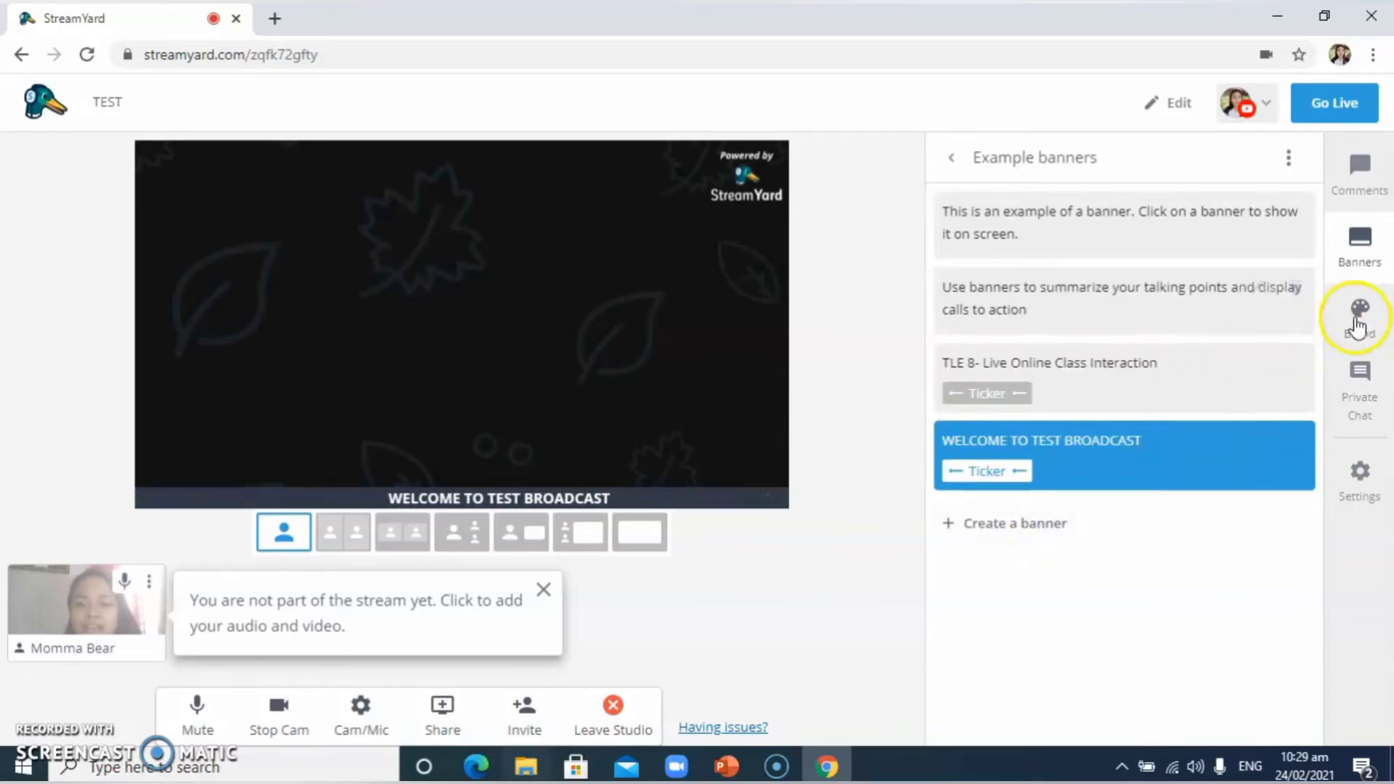
left_click(1365, 327)
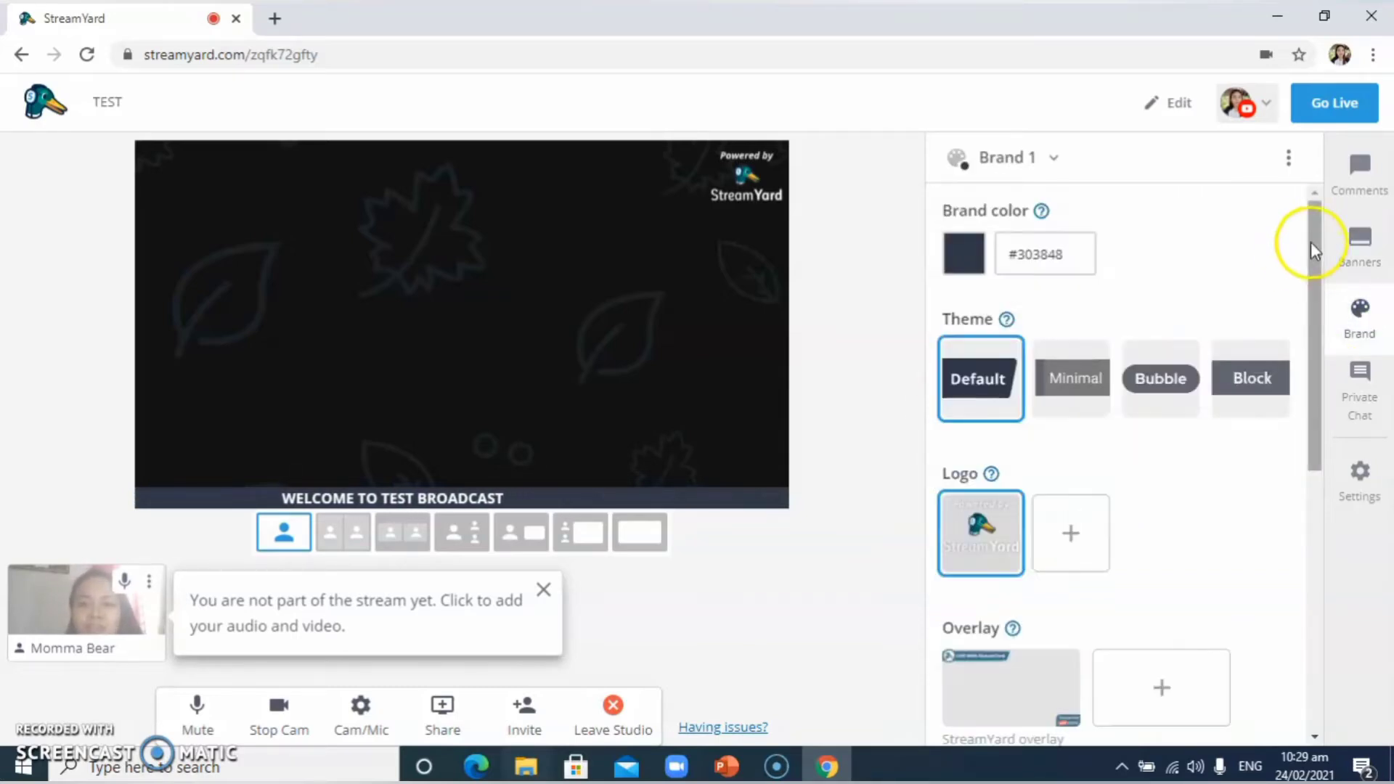
left_click_drag(1318, 233, 1320, 179)
left_click(1359, 173)
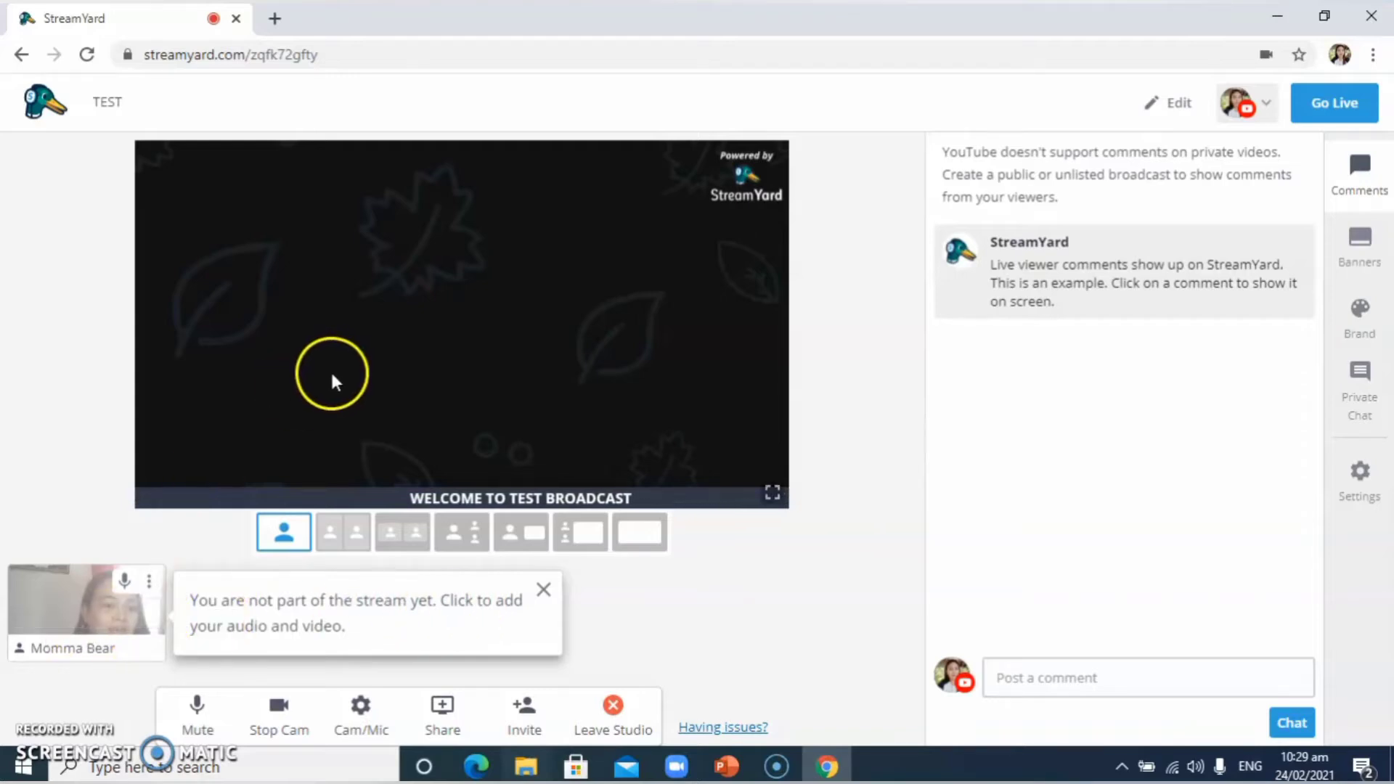
Step: Add the host's own camera and audio to the stream
mouse_move(76, 602)
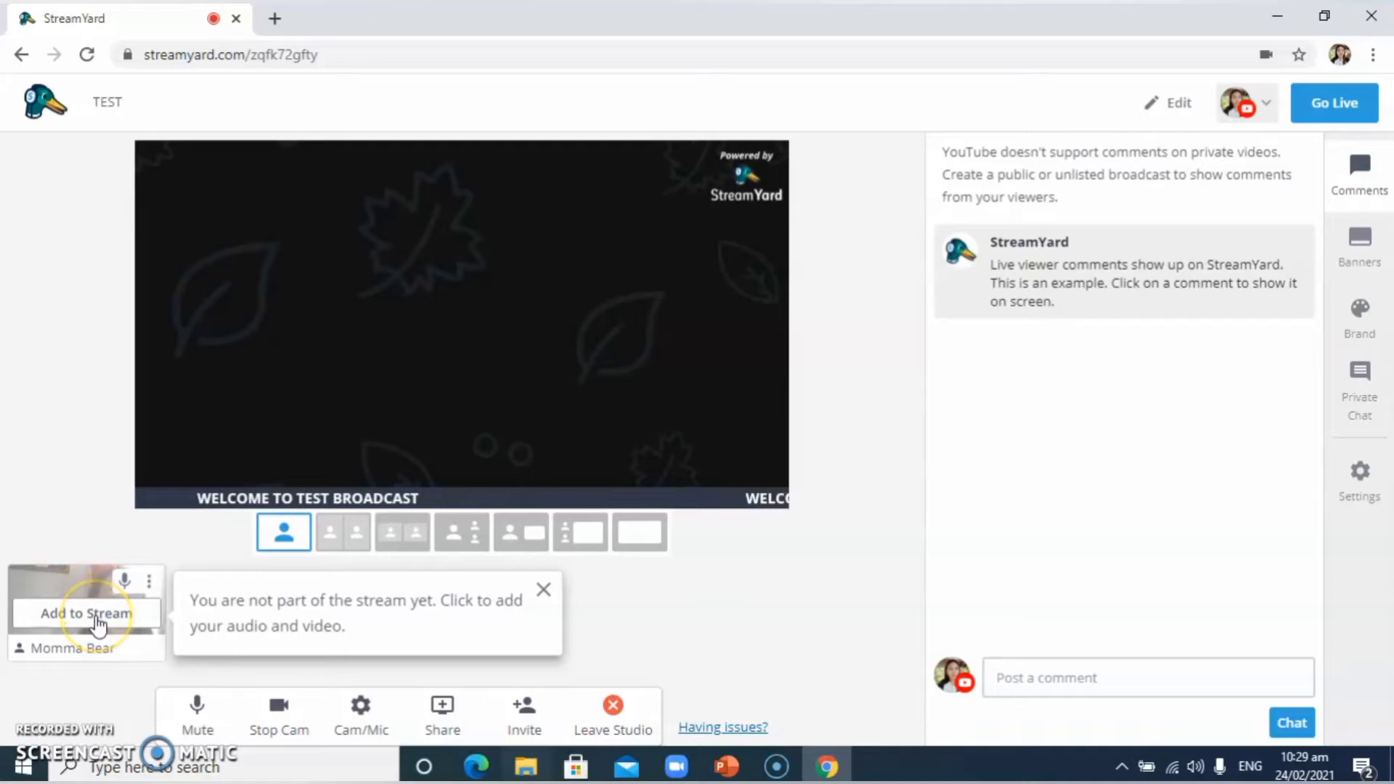
left_click(97, 617)
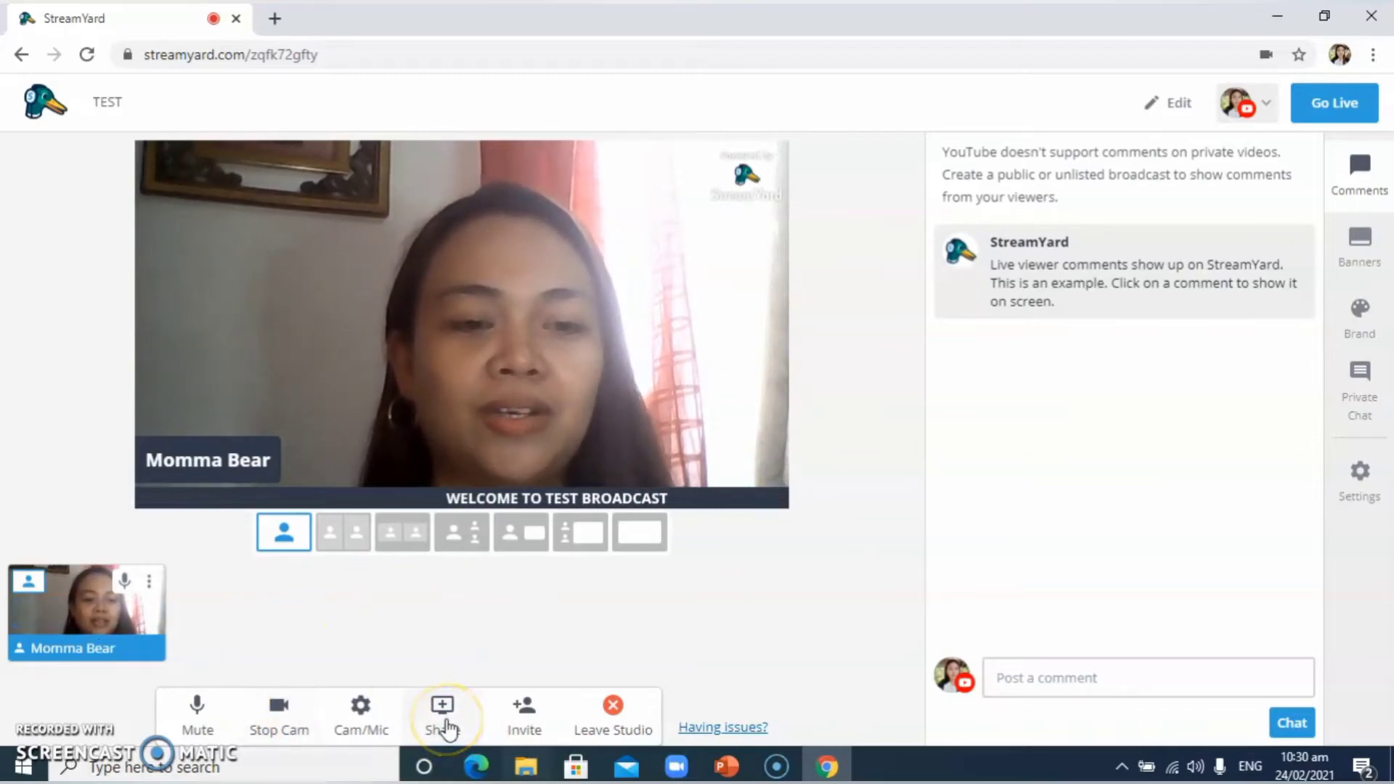
left_click(444, 716)
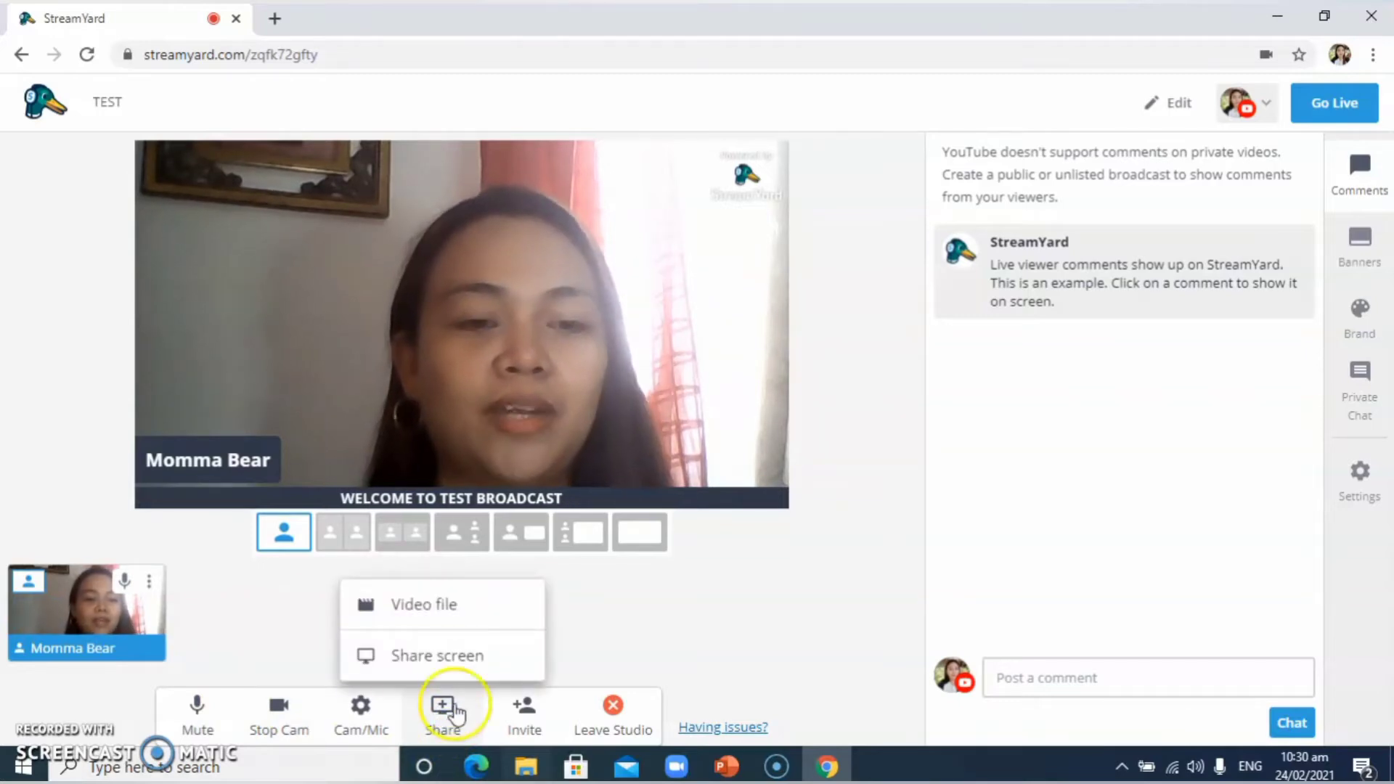
left_click(457, 656)
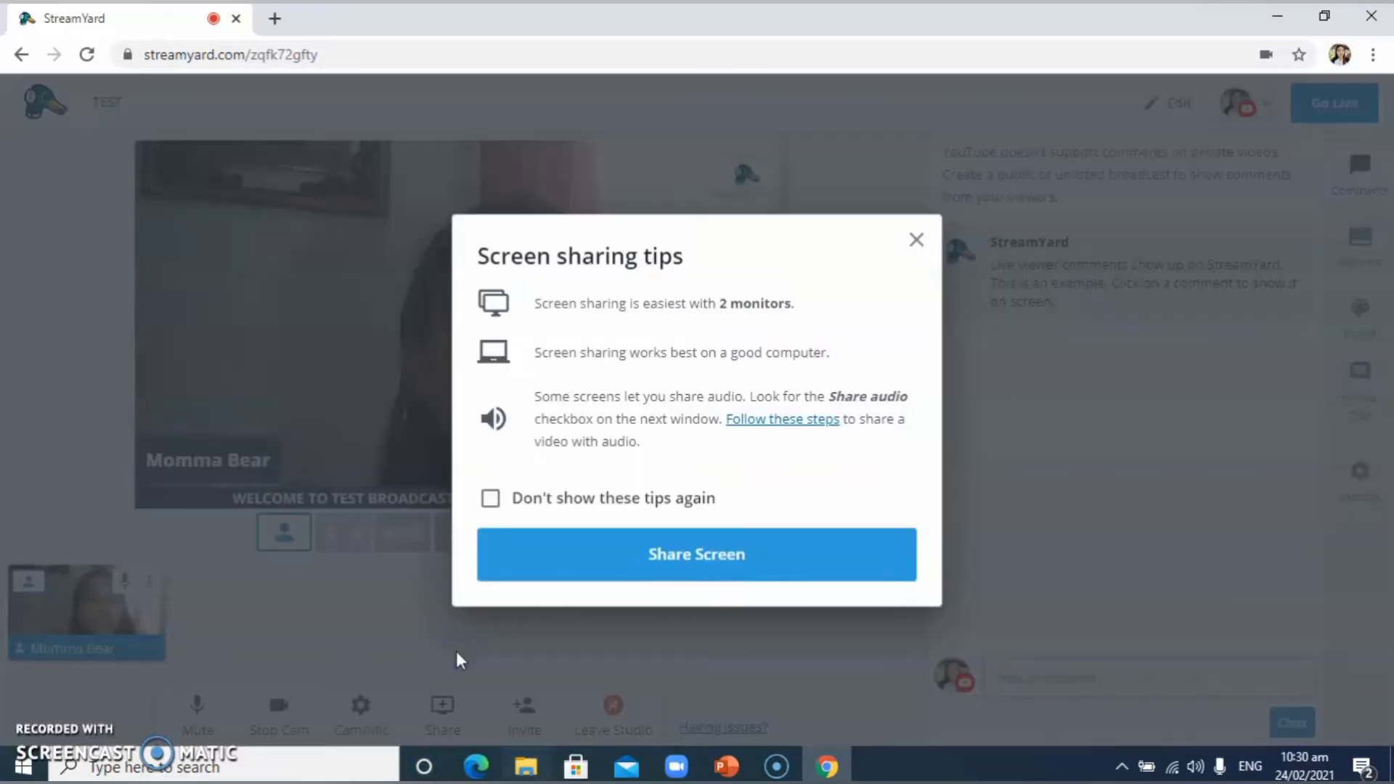
left_click(726, 555)
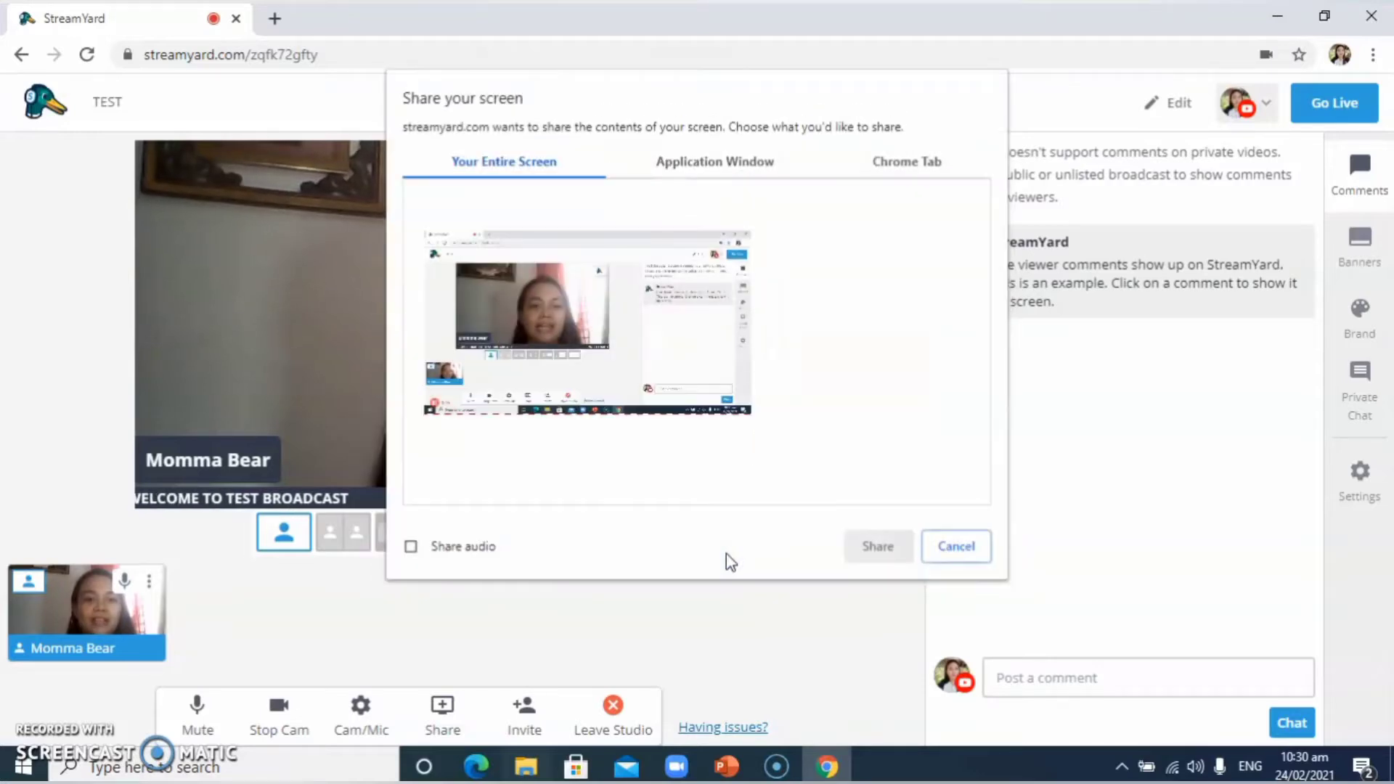
left_click(761, 167)
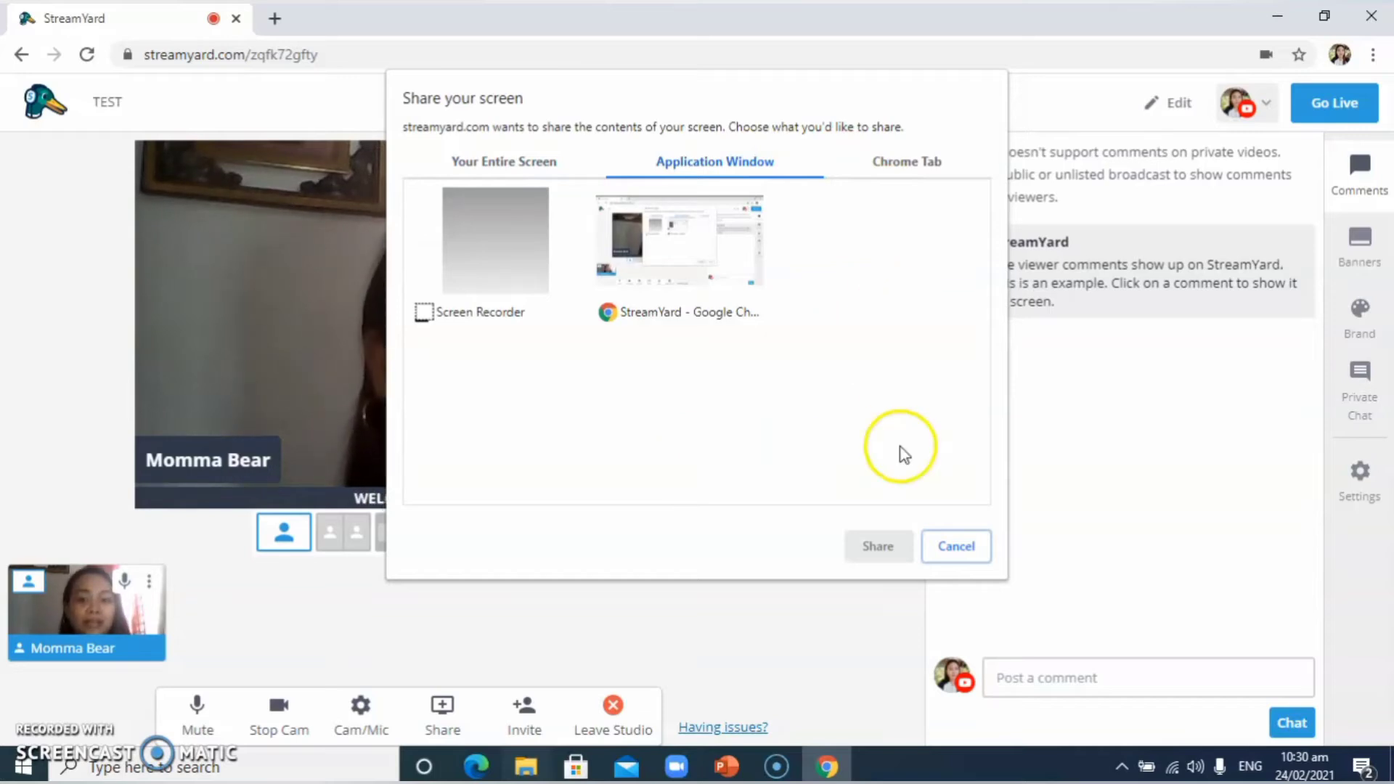
left_click(966, 549)
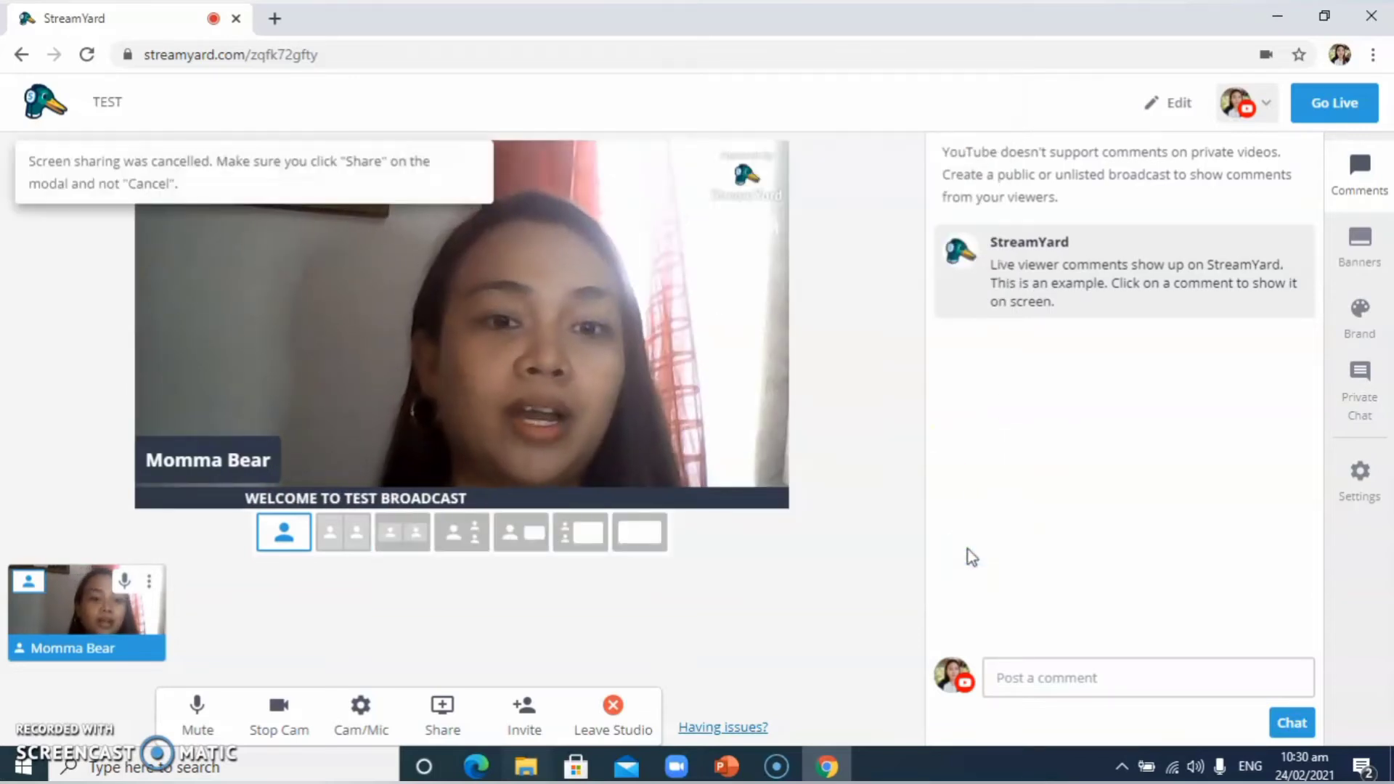
Step: Switch to PowerPoint, start the slide show of Presentation1, and return to the StreamYard studio in Chrome
left_click(730, 767)
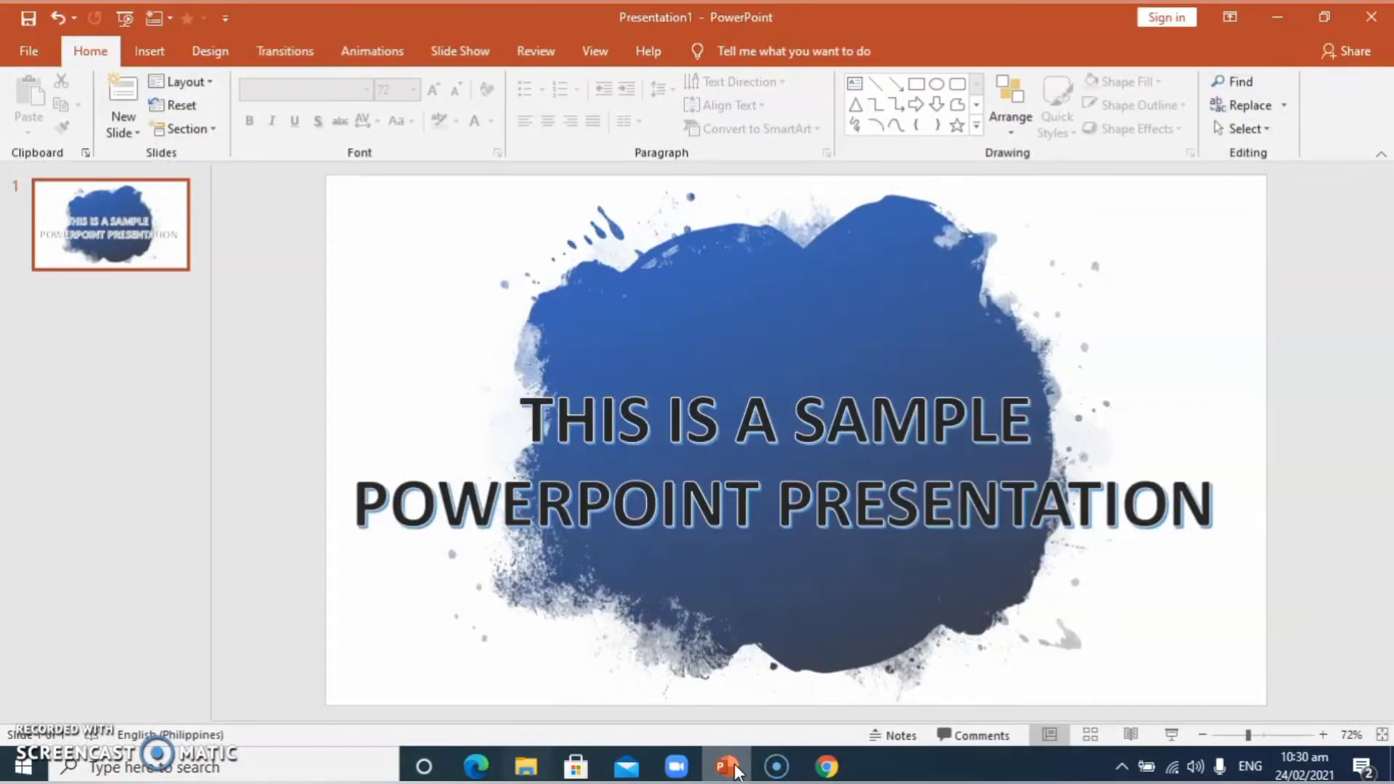
key("F5")
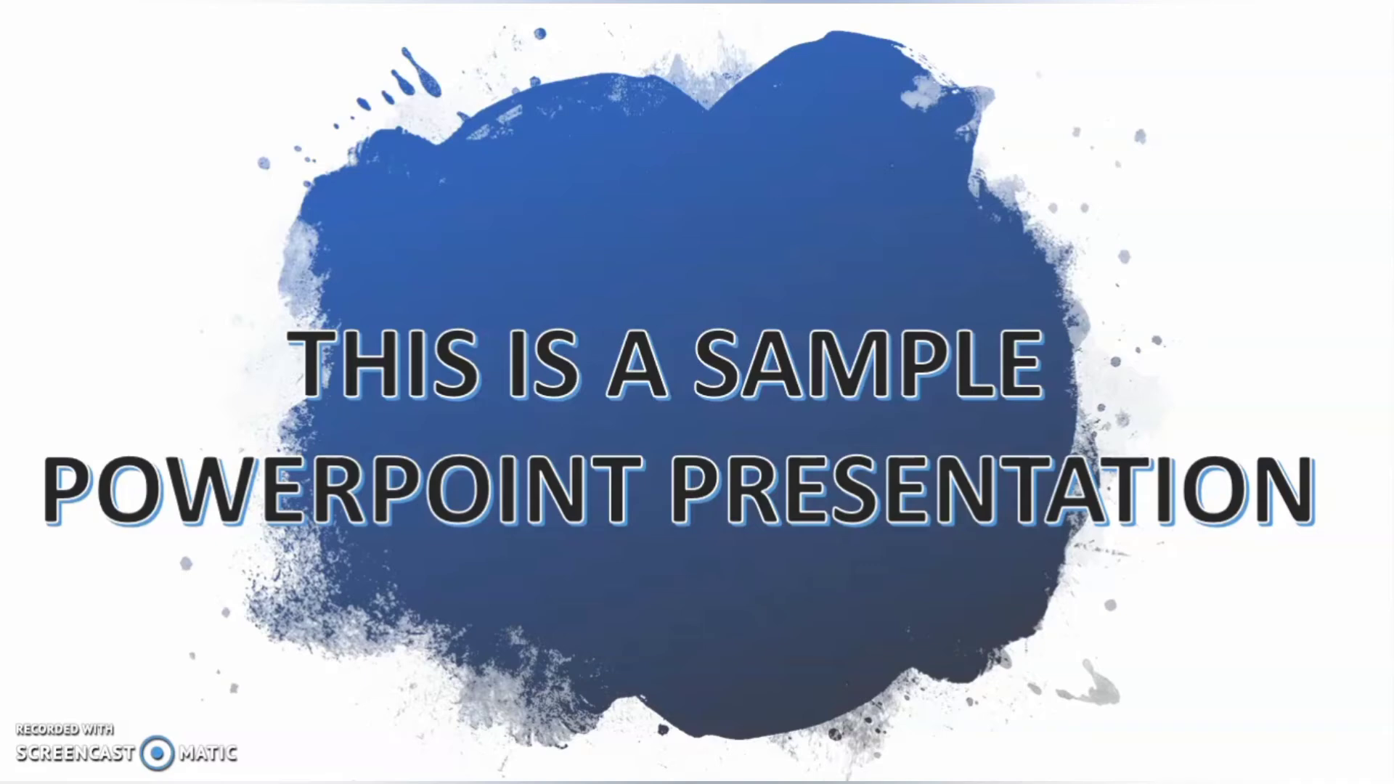
key("alt+Tab")
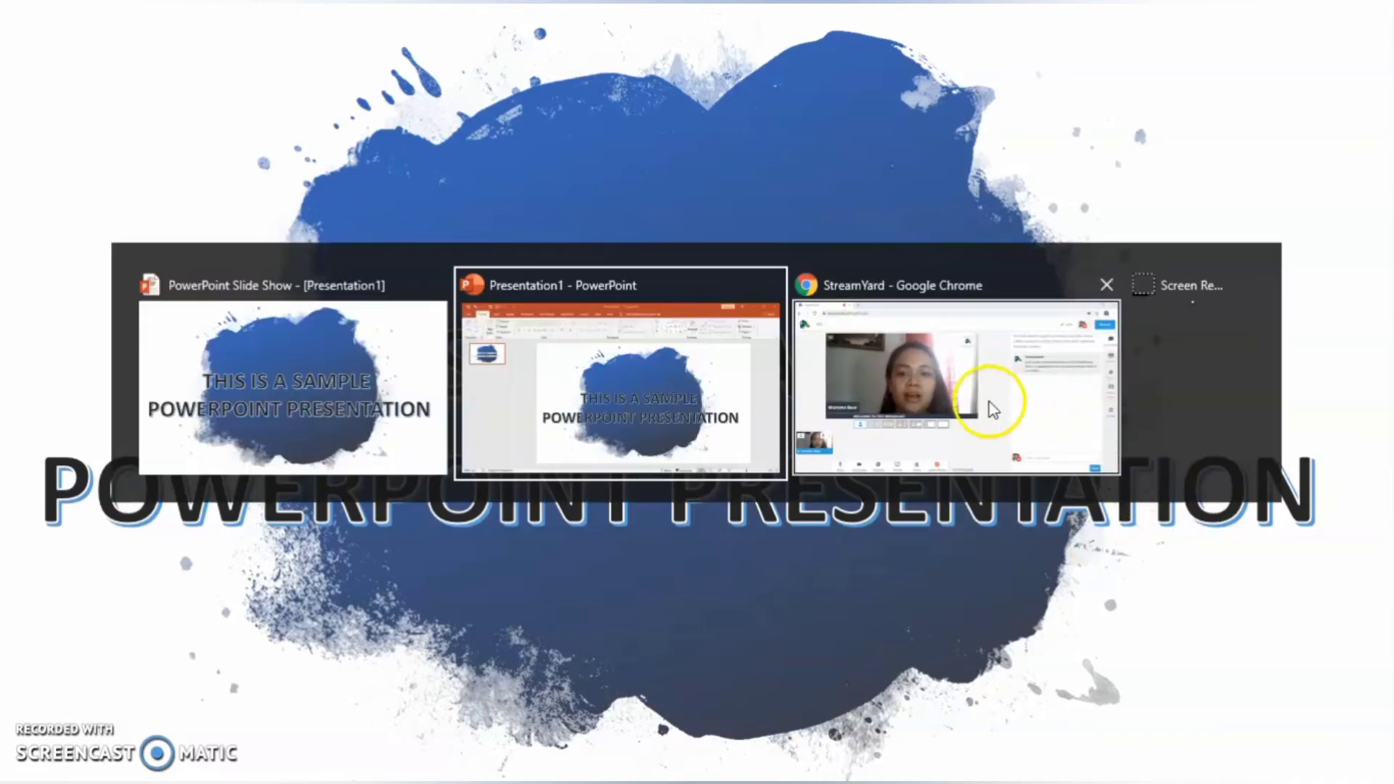
left_click(1024, 430)
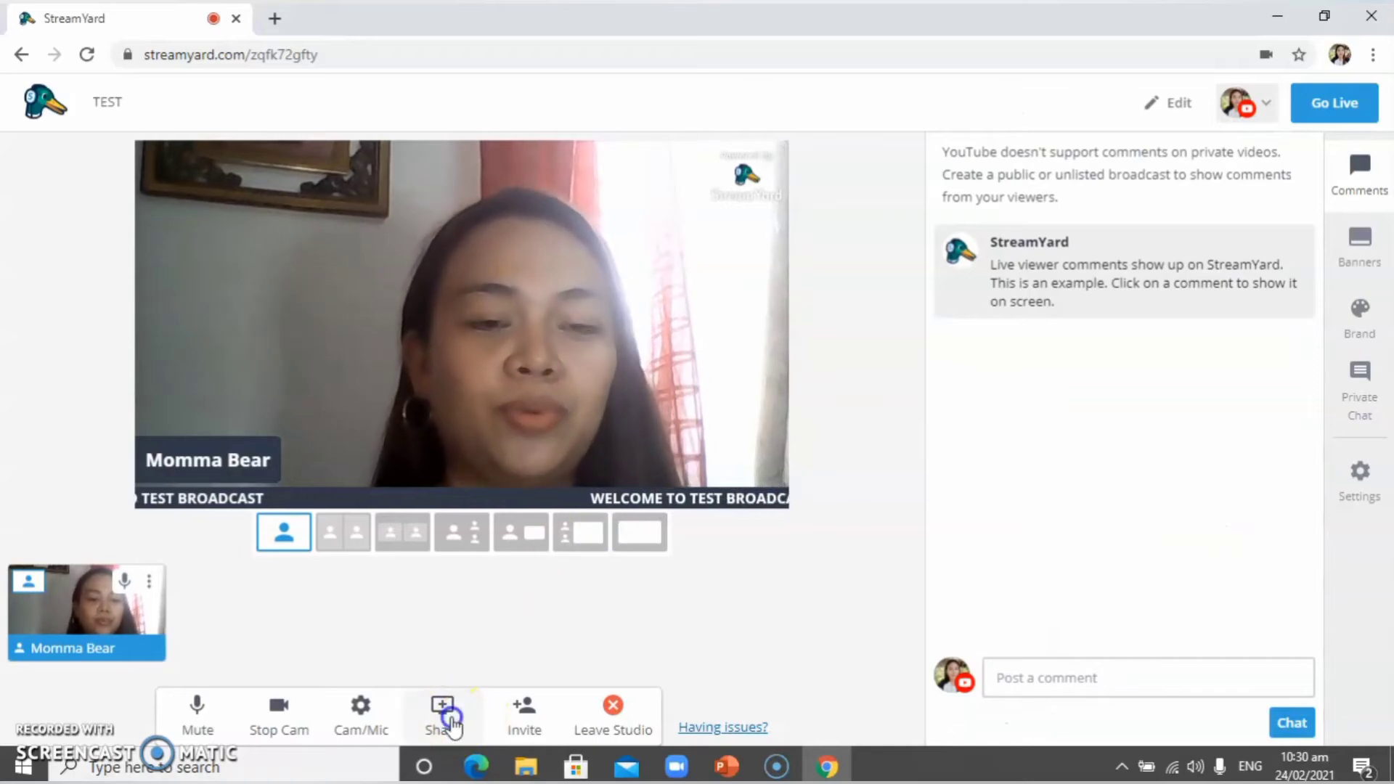
Step: Share the PowerPoint Slide Show application window to the stream and switch back to the StreamYard studio
left_click(445, 715)
left_click(472, 674)
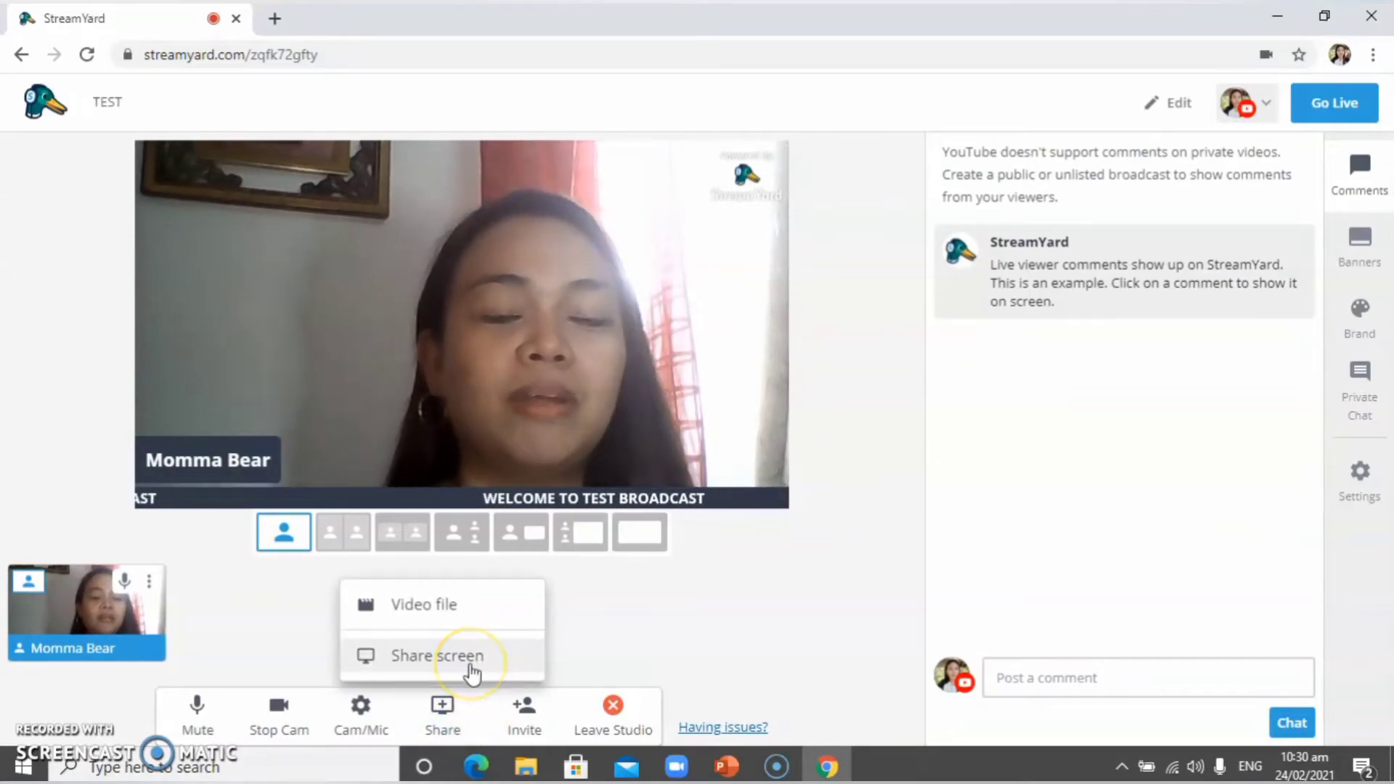
left_click(472, 672)
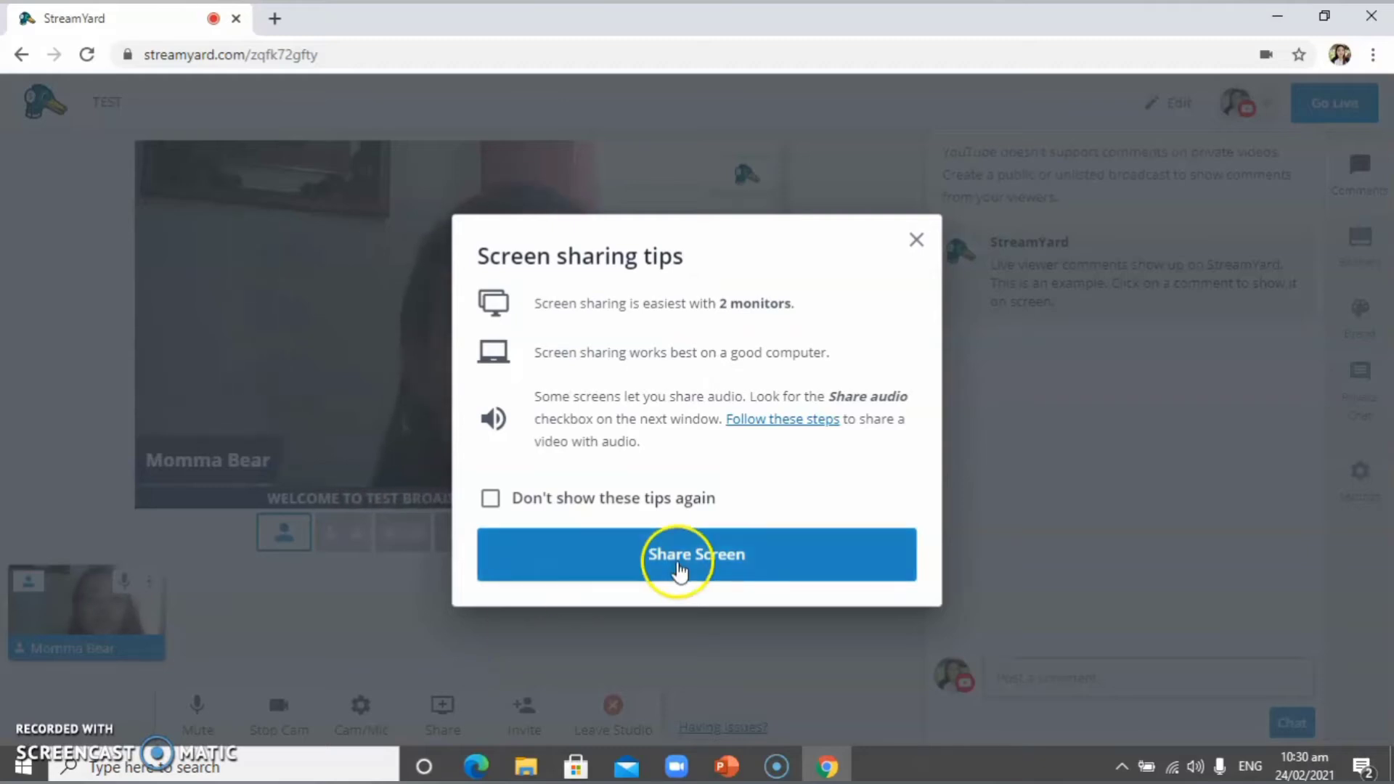
left_click(678, 567)
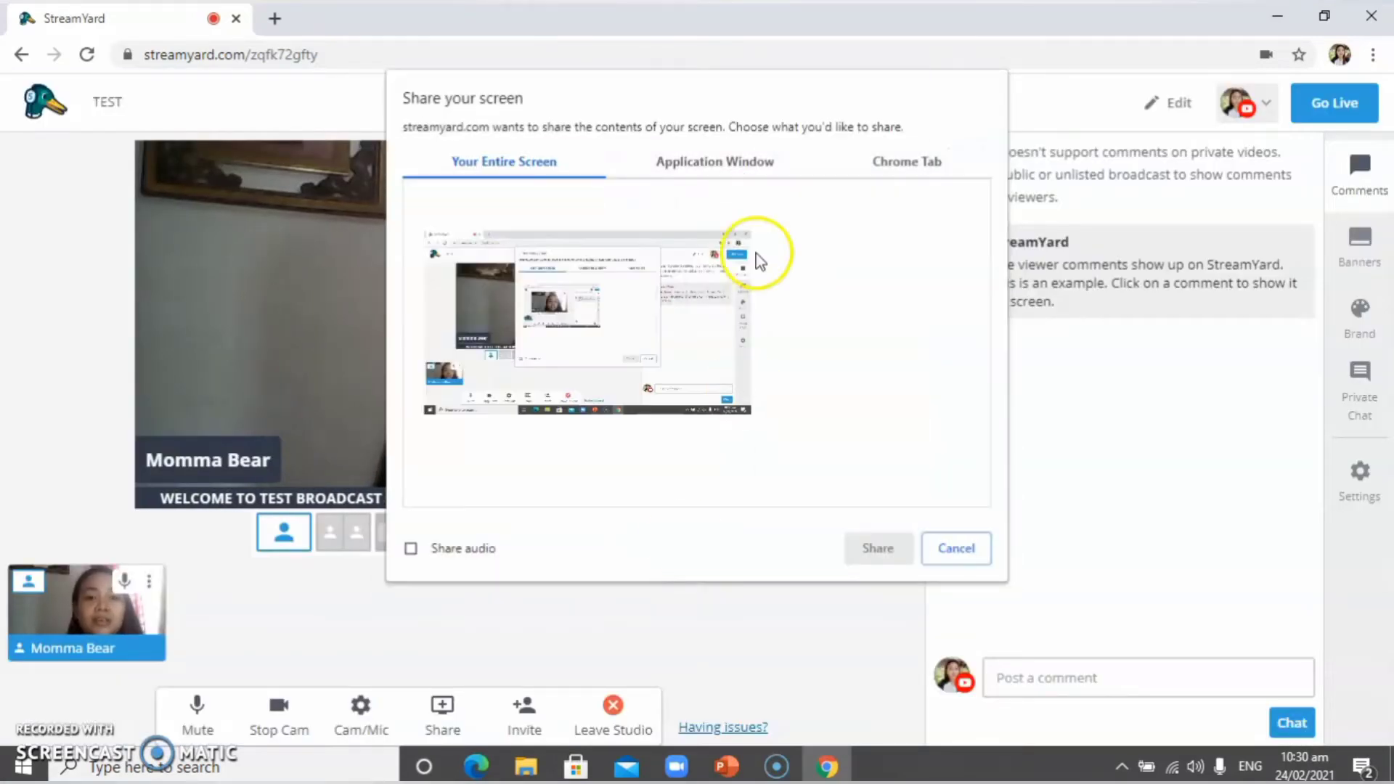
left_click(735, 164)
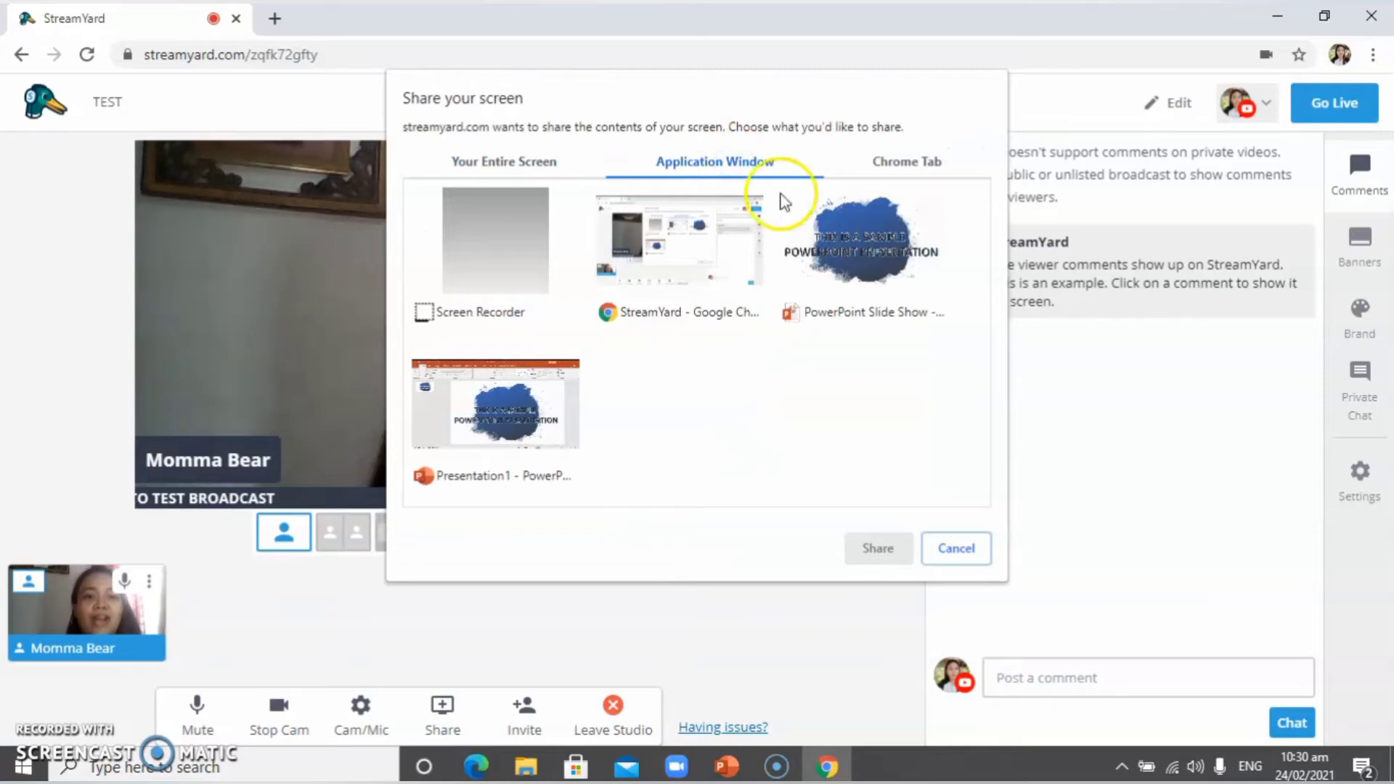
left_click(835, 247)
left_click(879, 548)
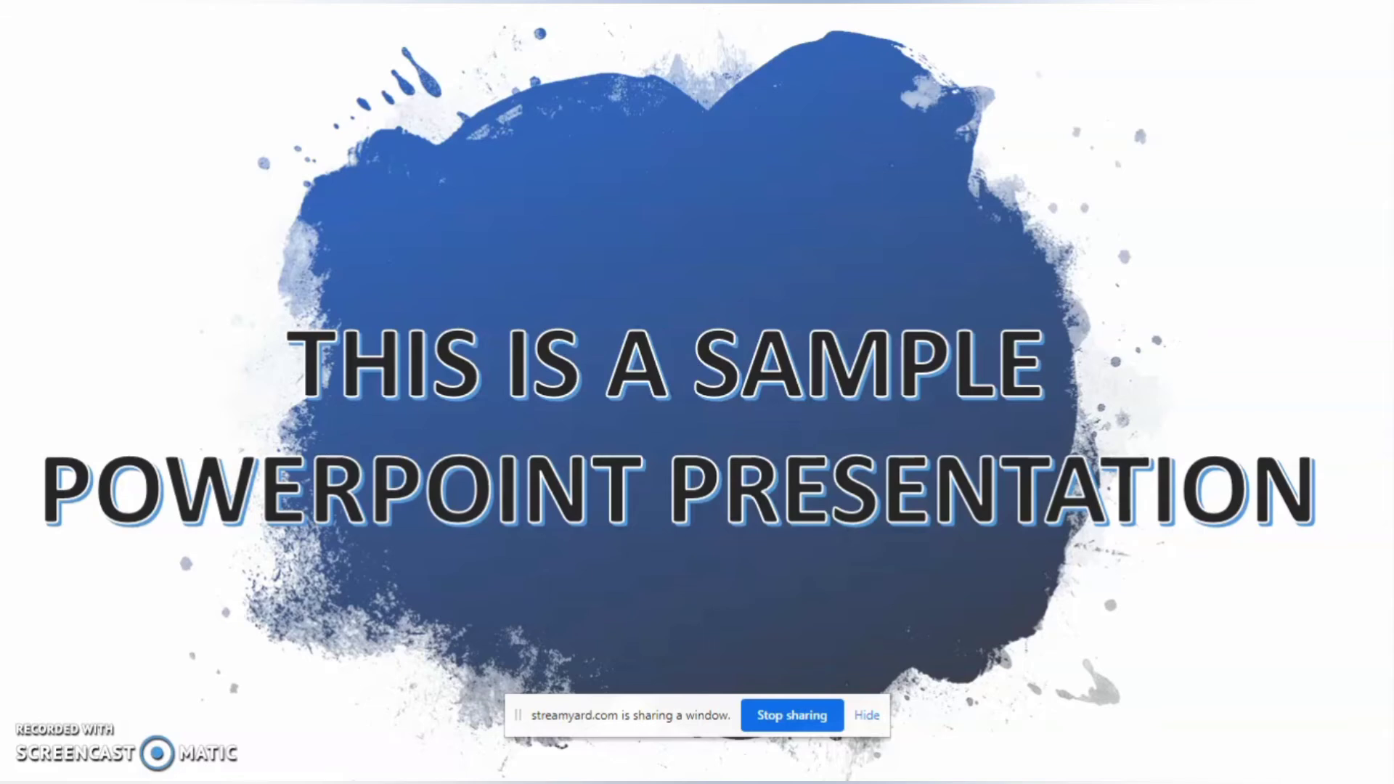
key("alt+Tab")
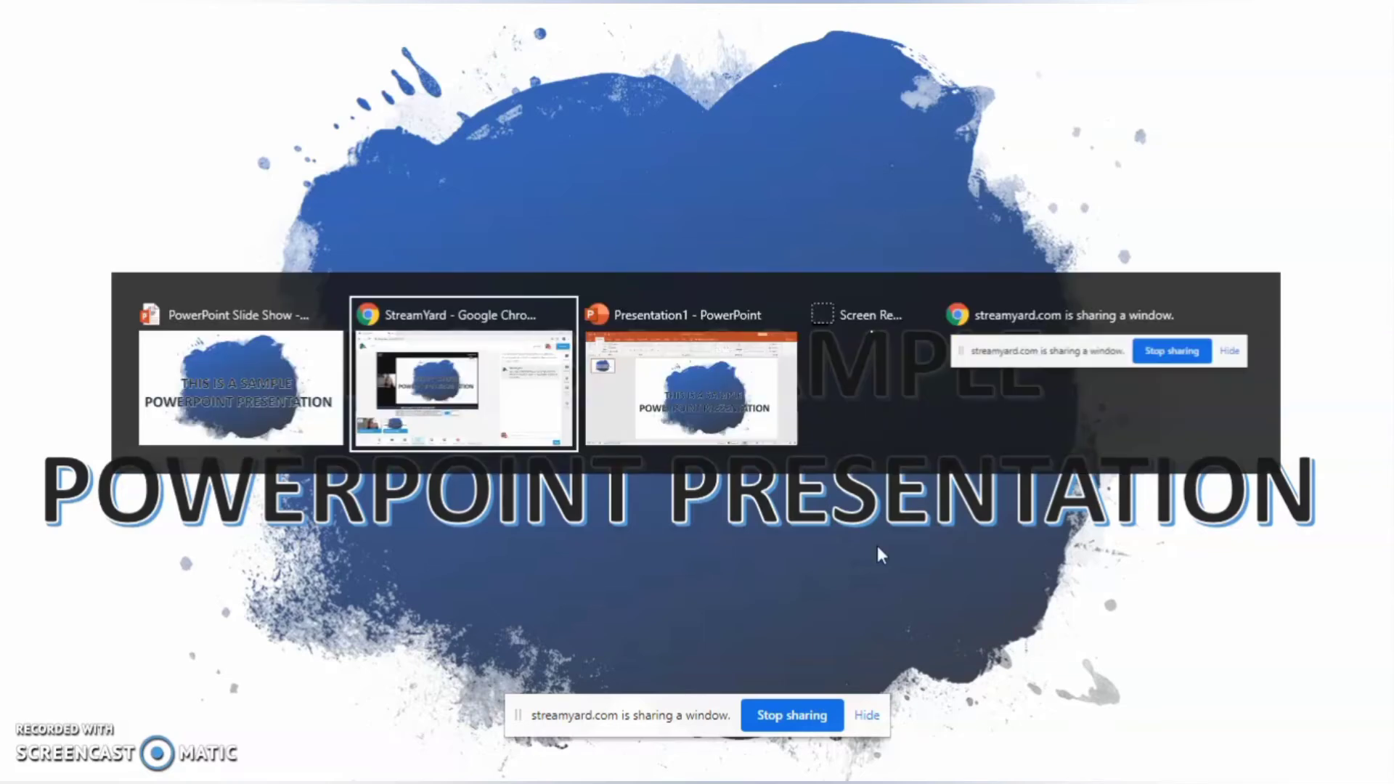
left_click(458, 398)
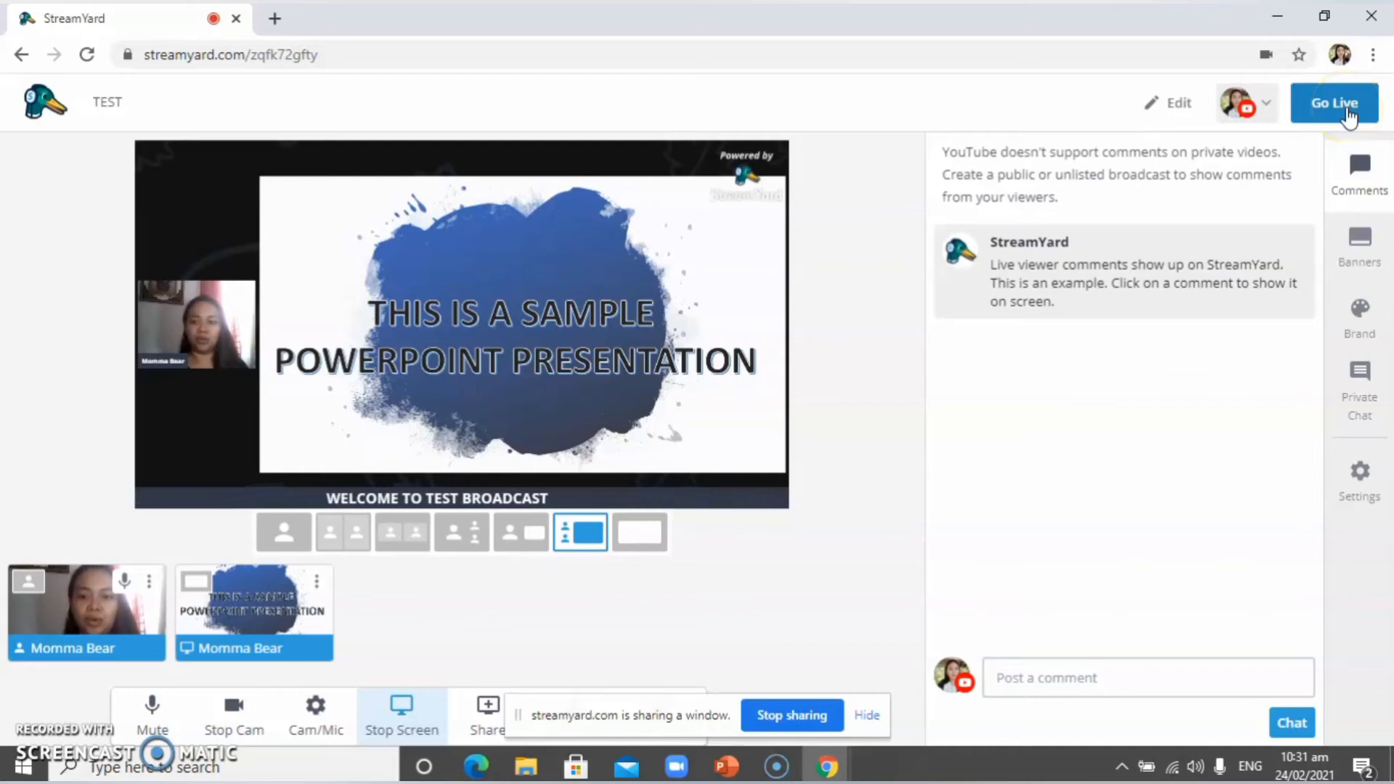
Step: Go live with the TEST broadcast and confirm the start
left_click(1349, 116)
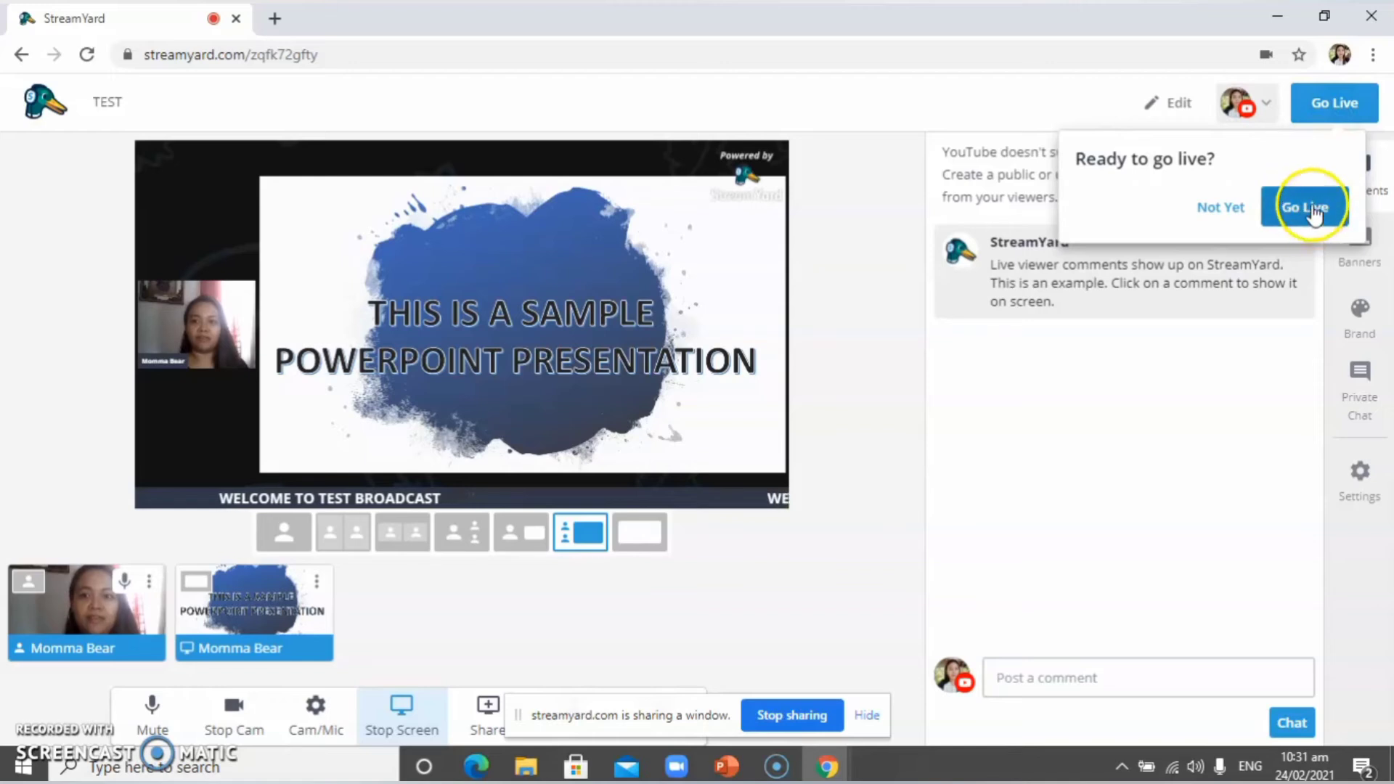
left_click(1312, 208)
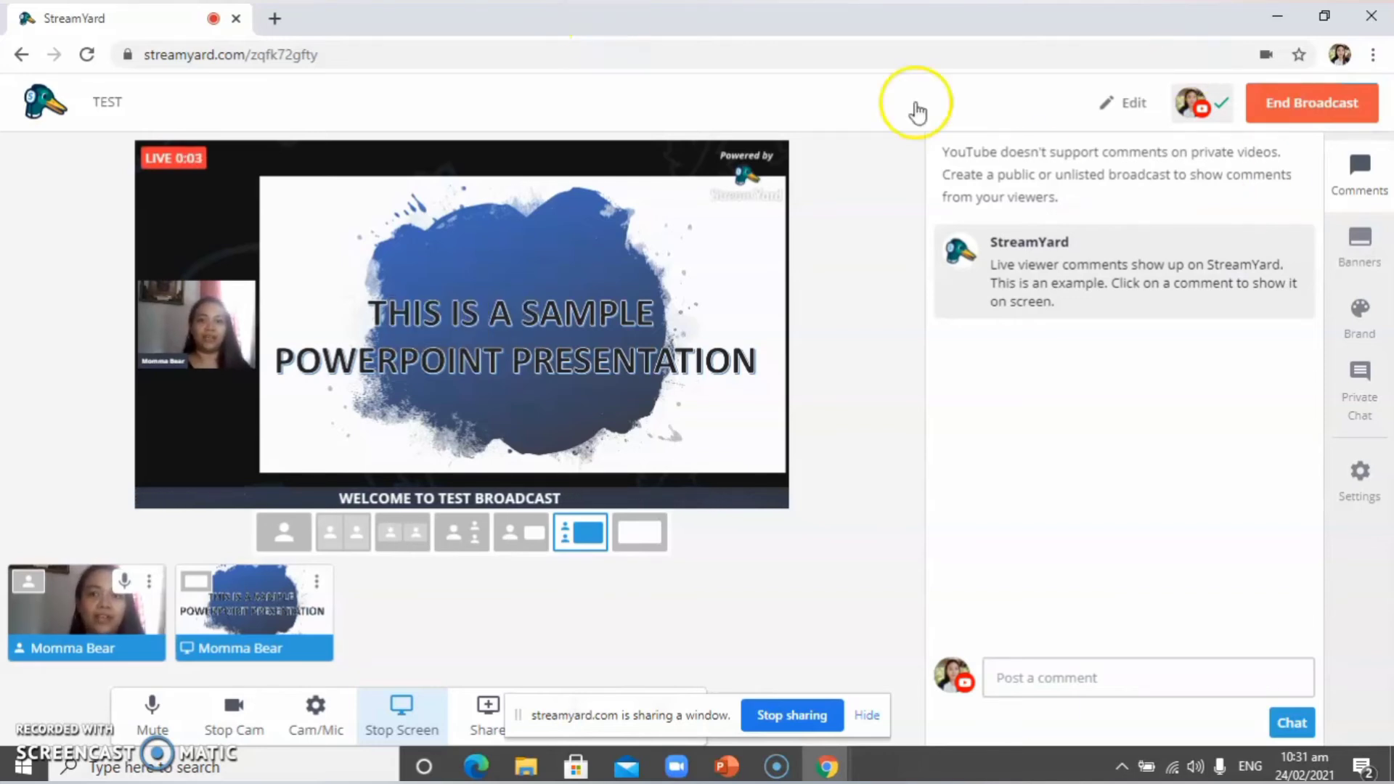
Step: View the live broadcast on its YouTube page, continuing past the viewing tips, and pause the playback there
left_click(1220, 116)
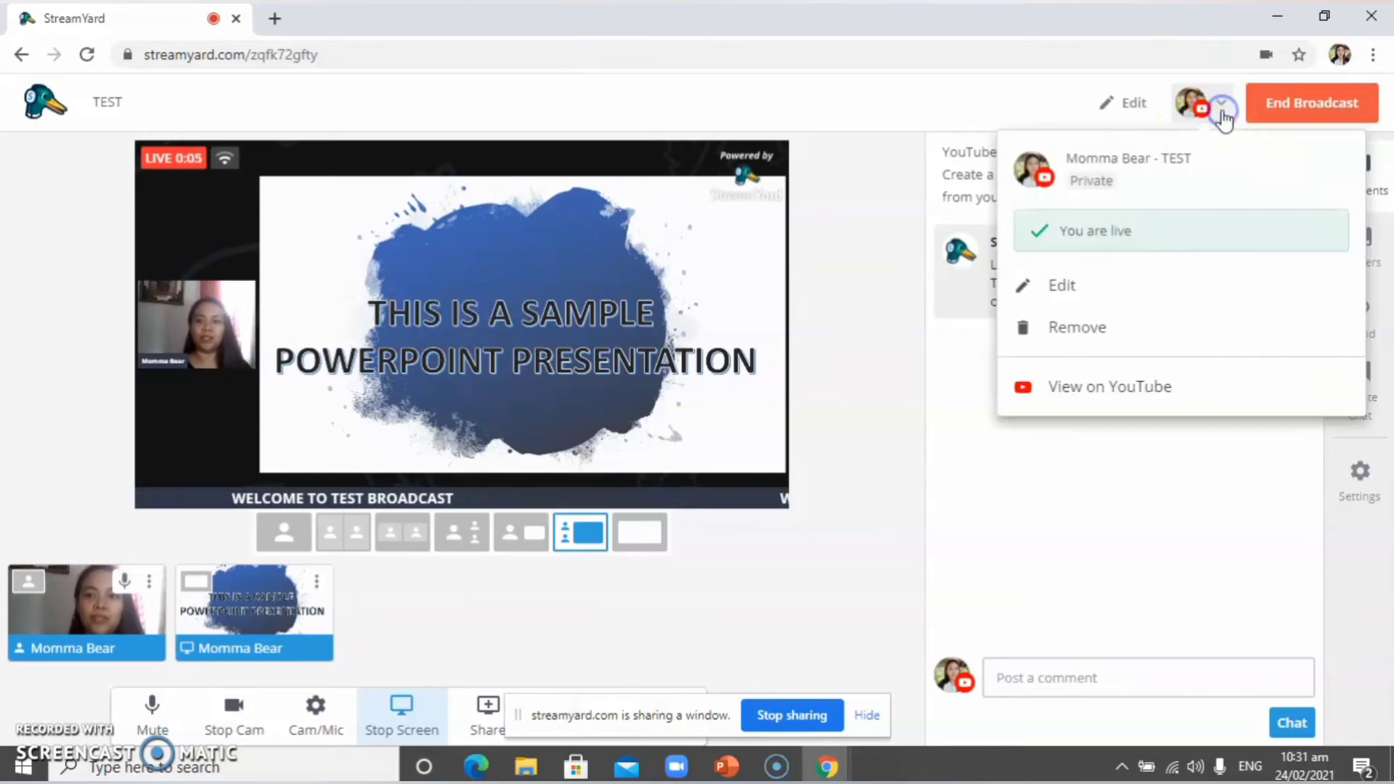
left_click(1127, 387)
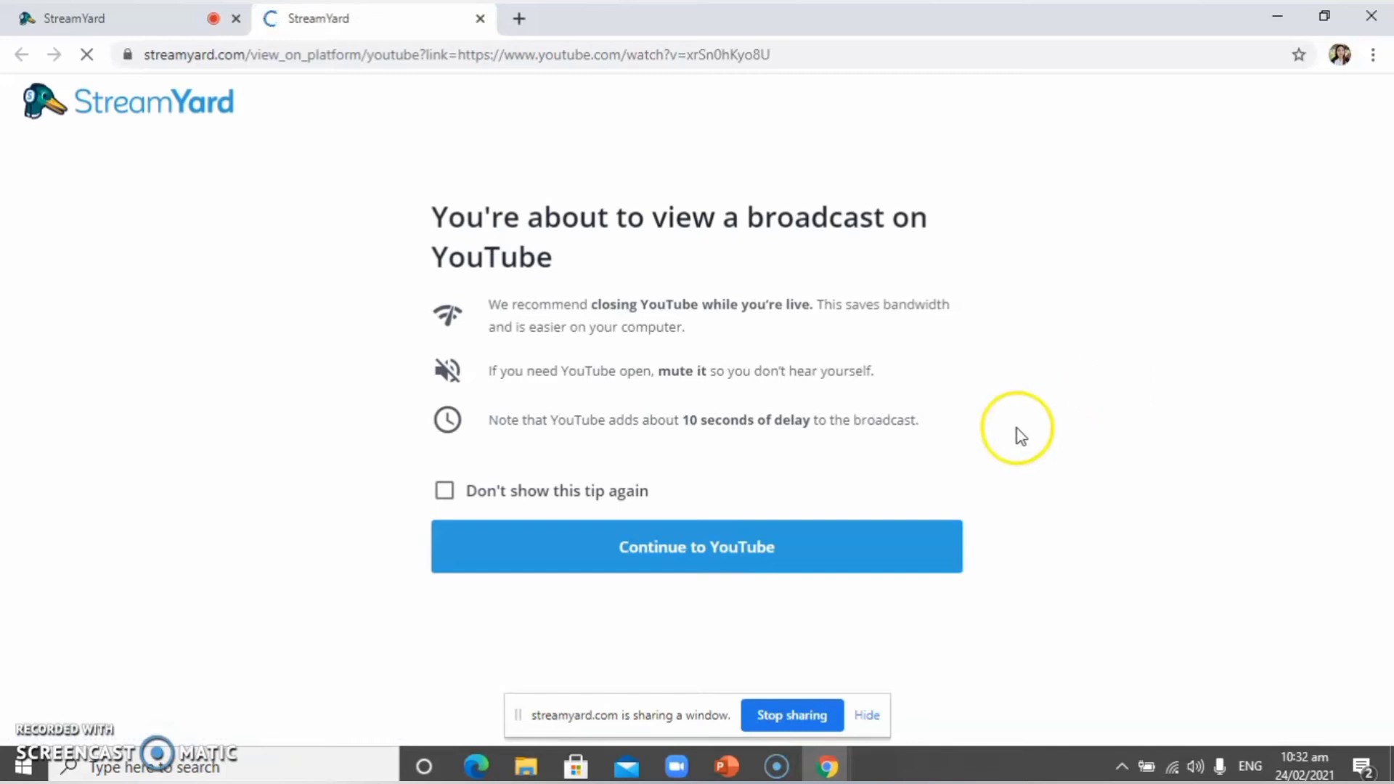
left_click(912, 550)
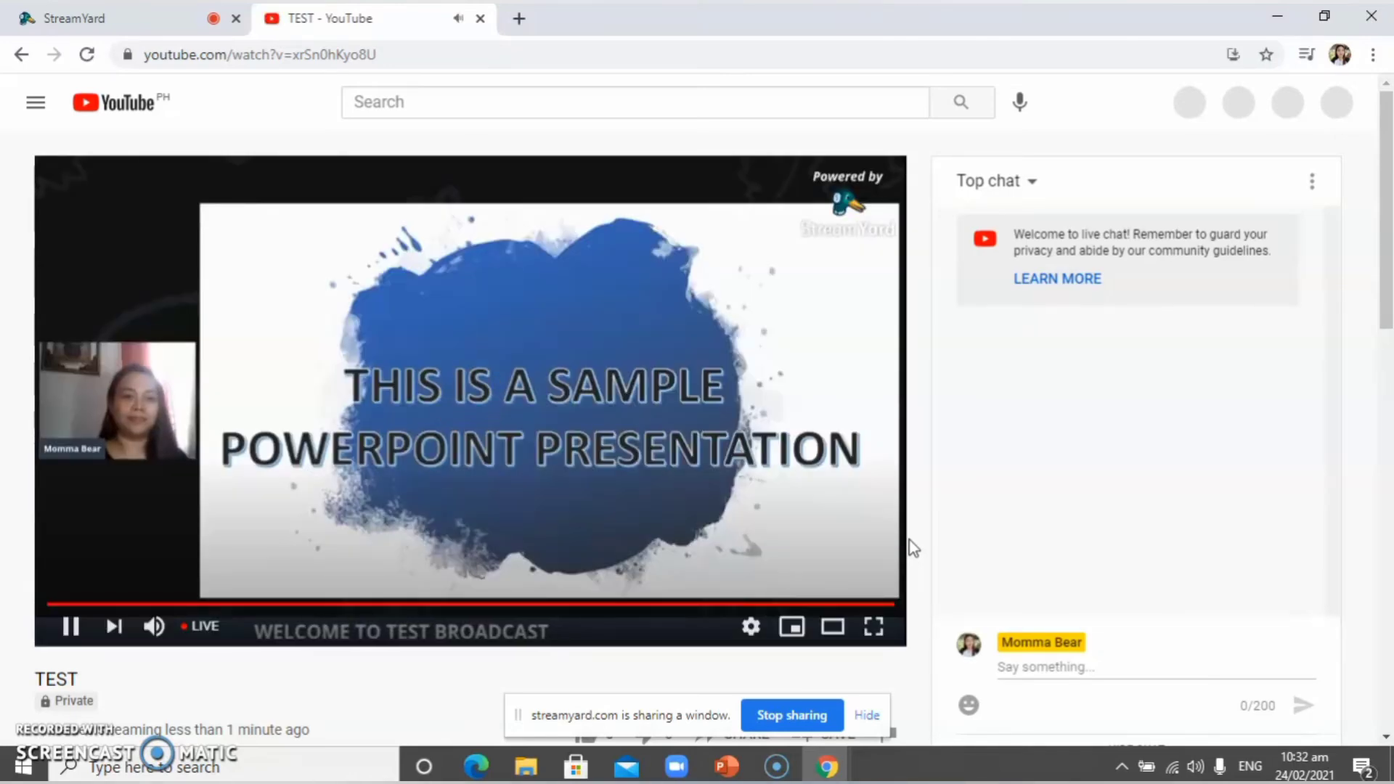
left_click(65, 627)
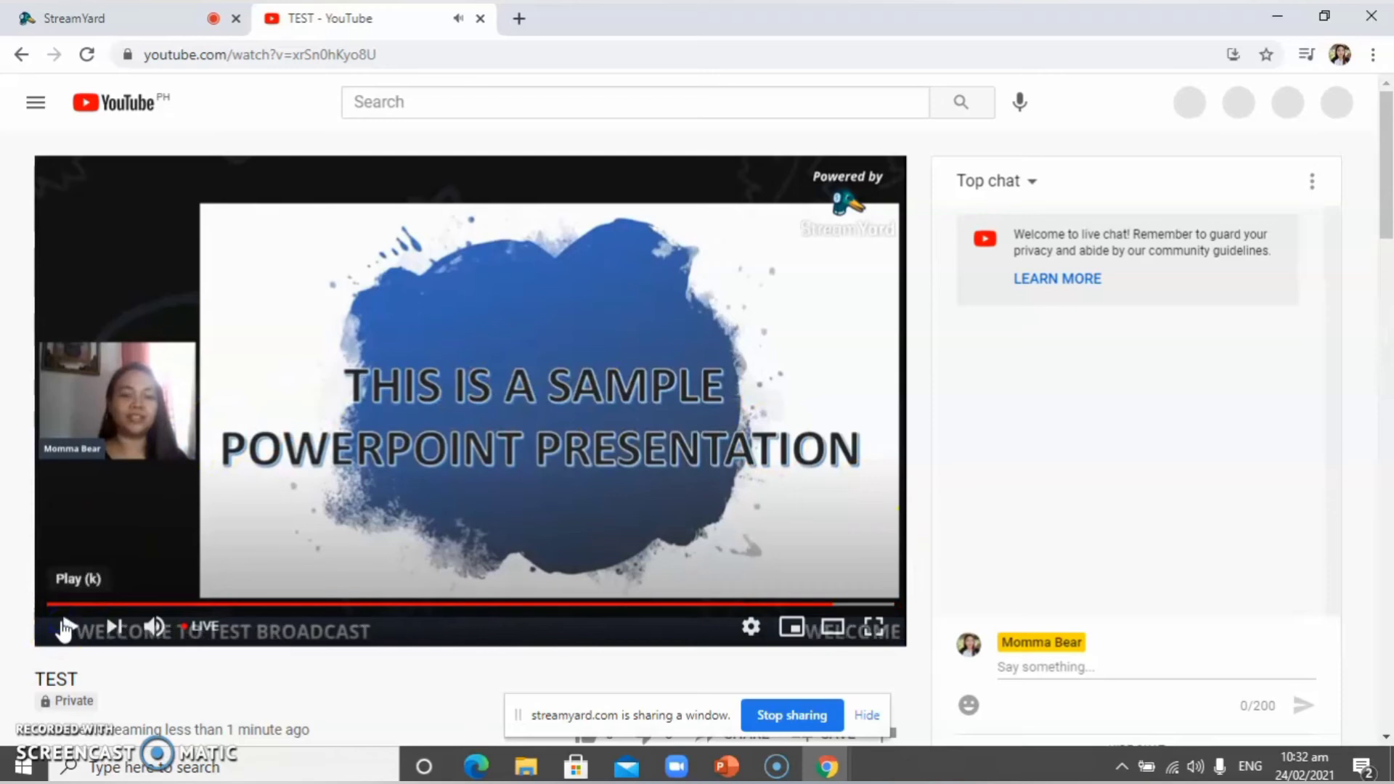